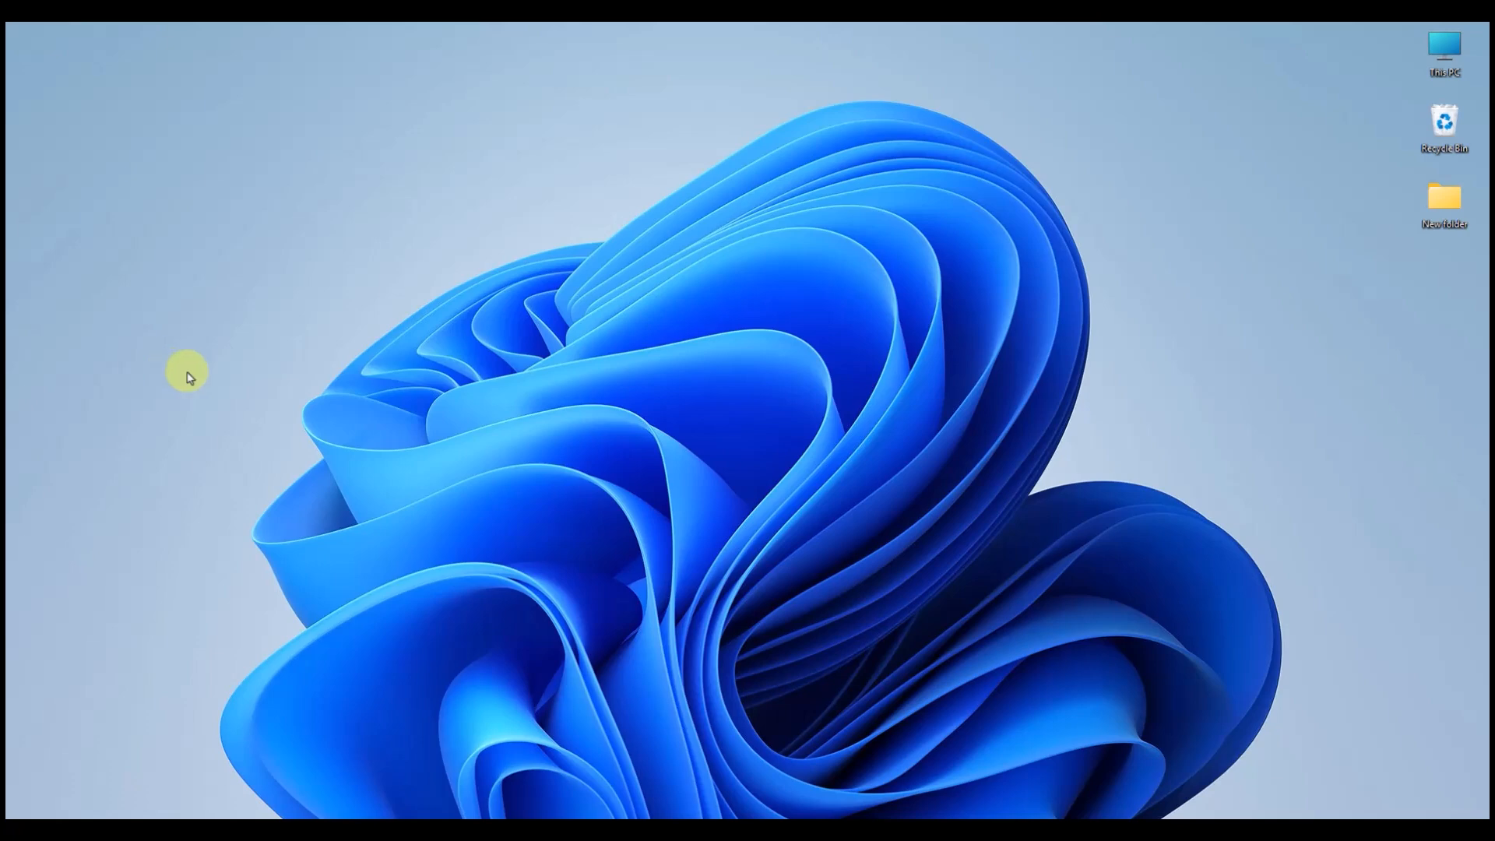
Search Windows for "Services" and open the Services console.
left_click(554, 787)
type("services")
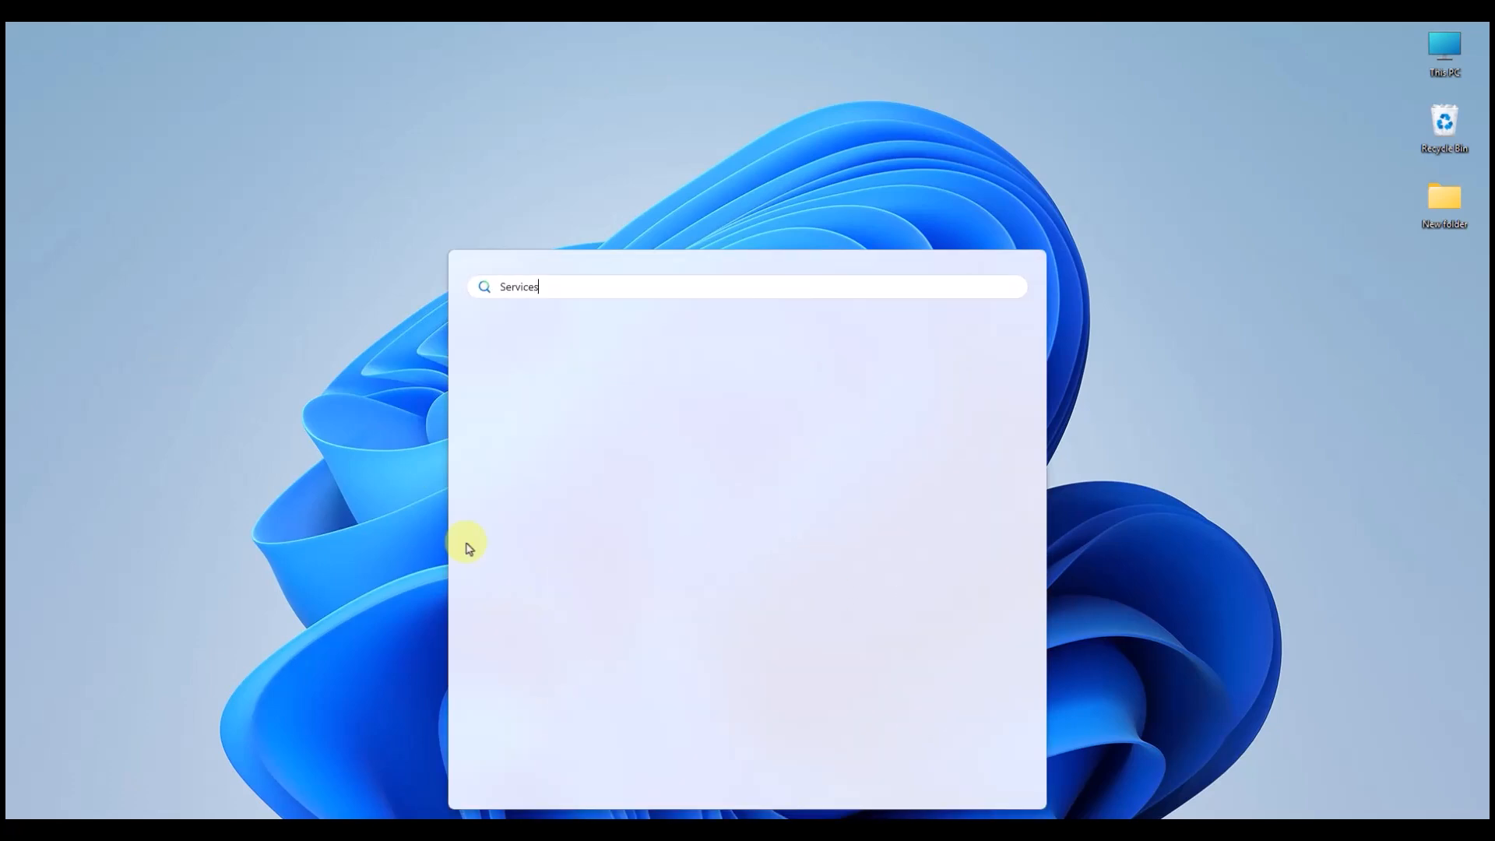
left_click(551, 393)
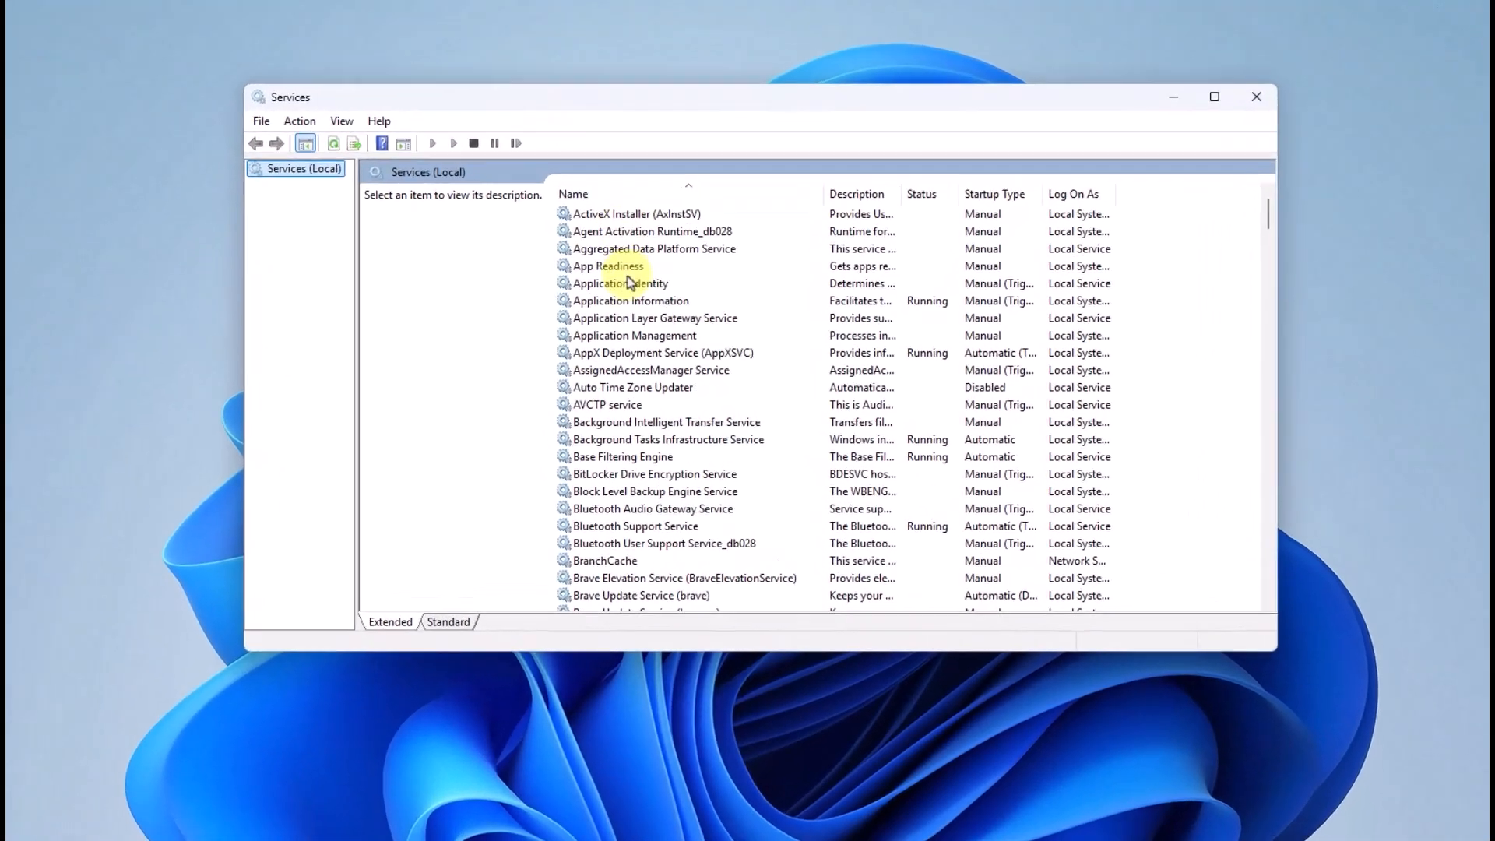
Find Windows Biometric Service in the services list and open its properties.
left_click(623, 302)
key("w")
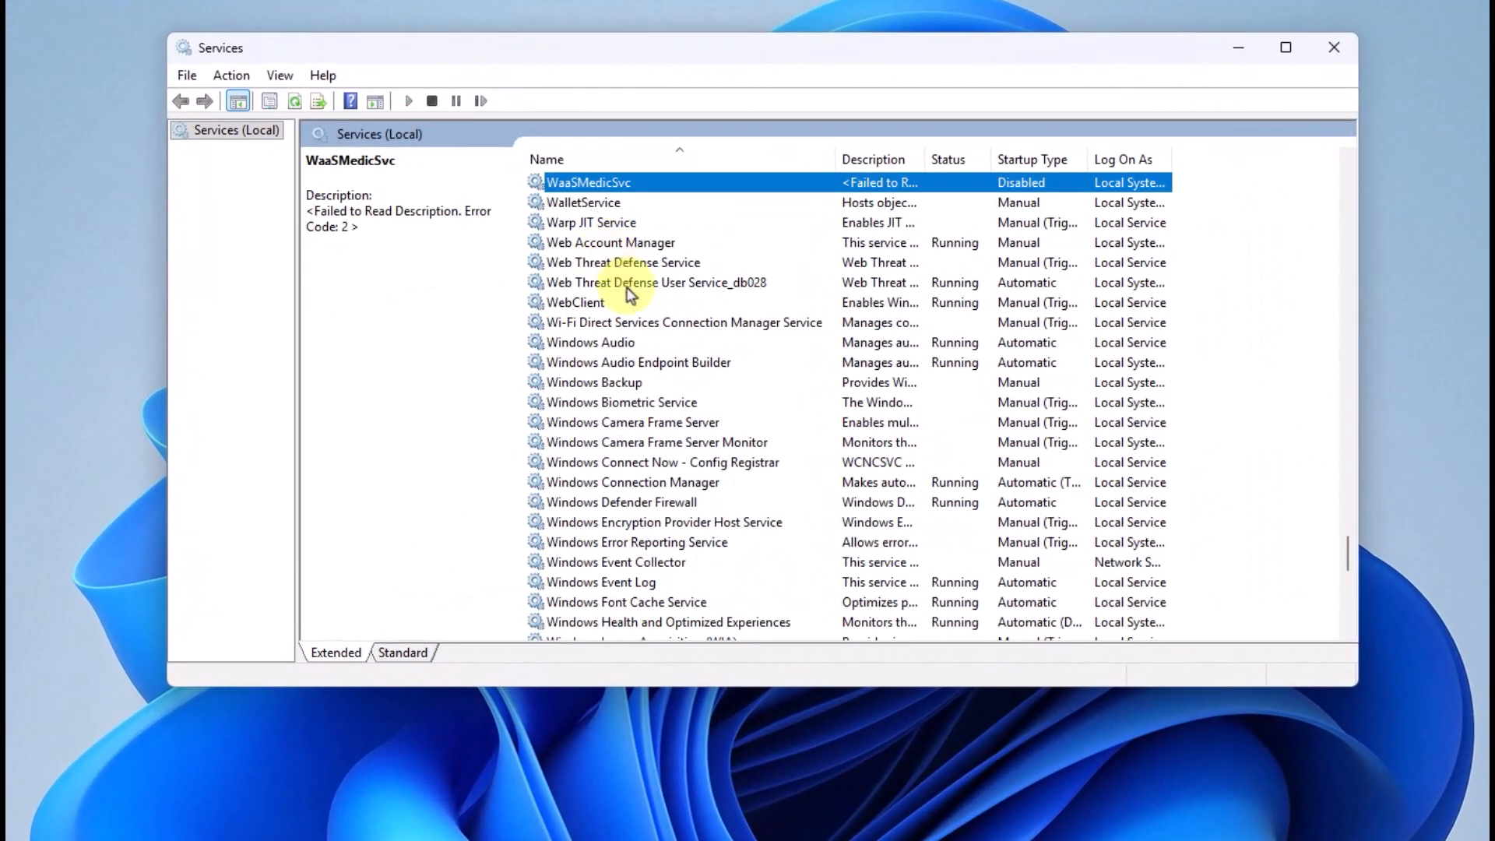
key("Down")
key("Down")
key("Down")
key("Down")
key("Down")
key("Down")
key("Down")
key("Down")
key("Down")
key("Down")
key("Down")
key("Down")
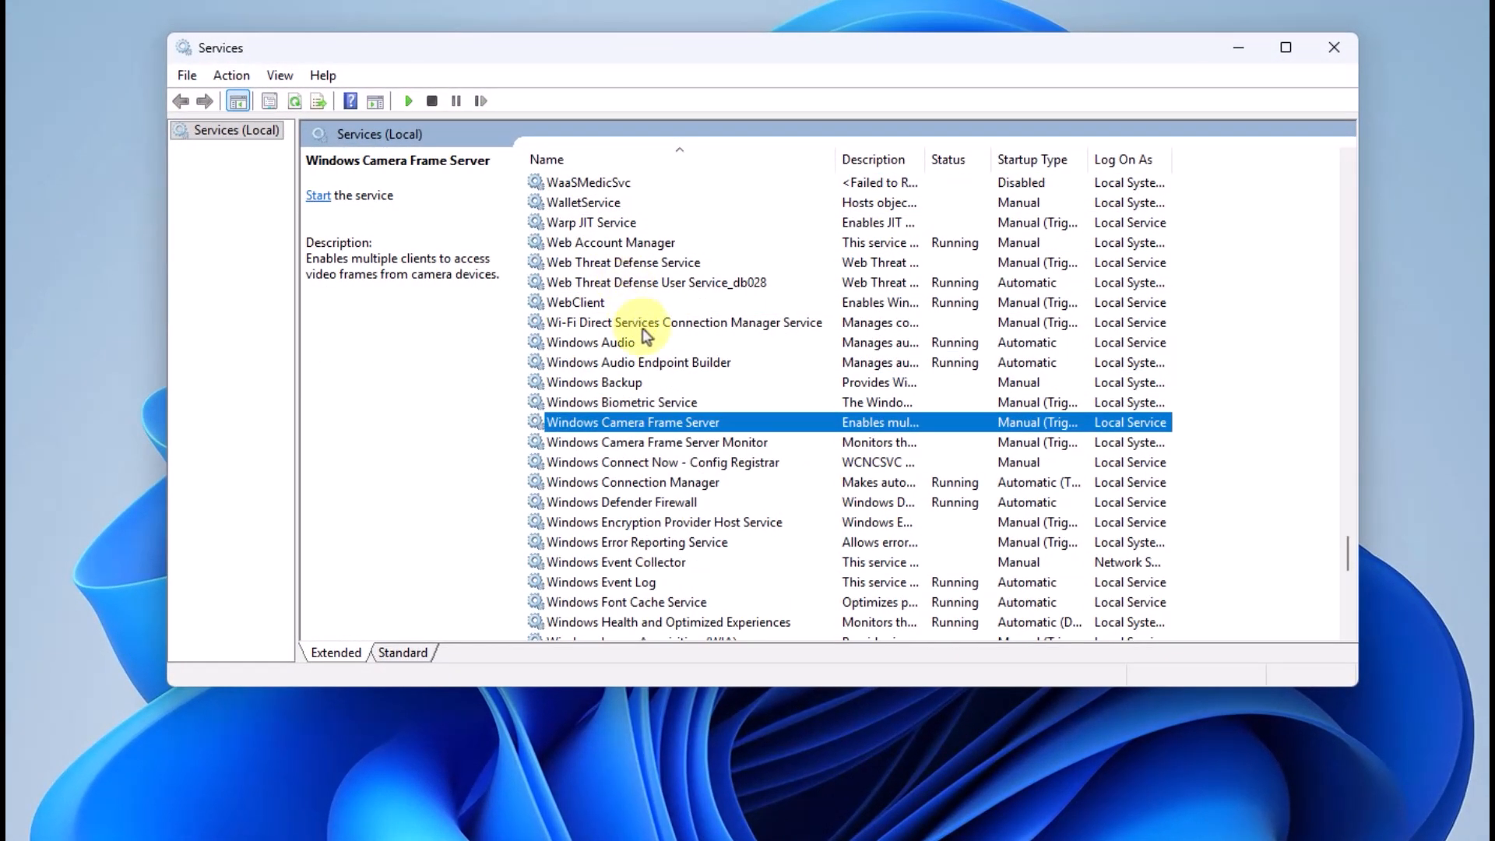
left_click(654, 402)
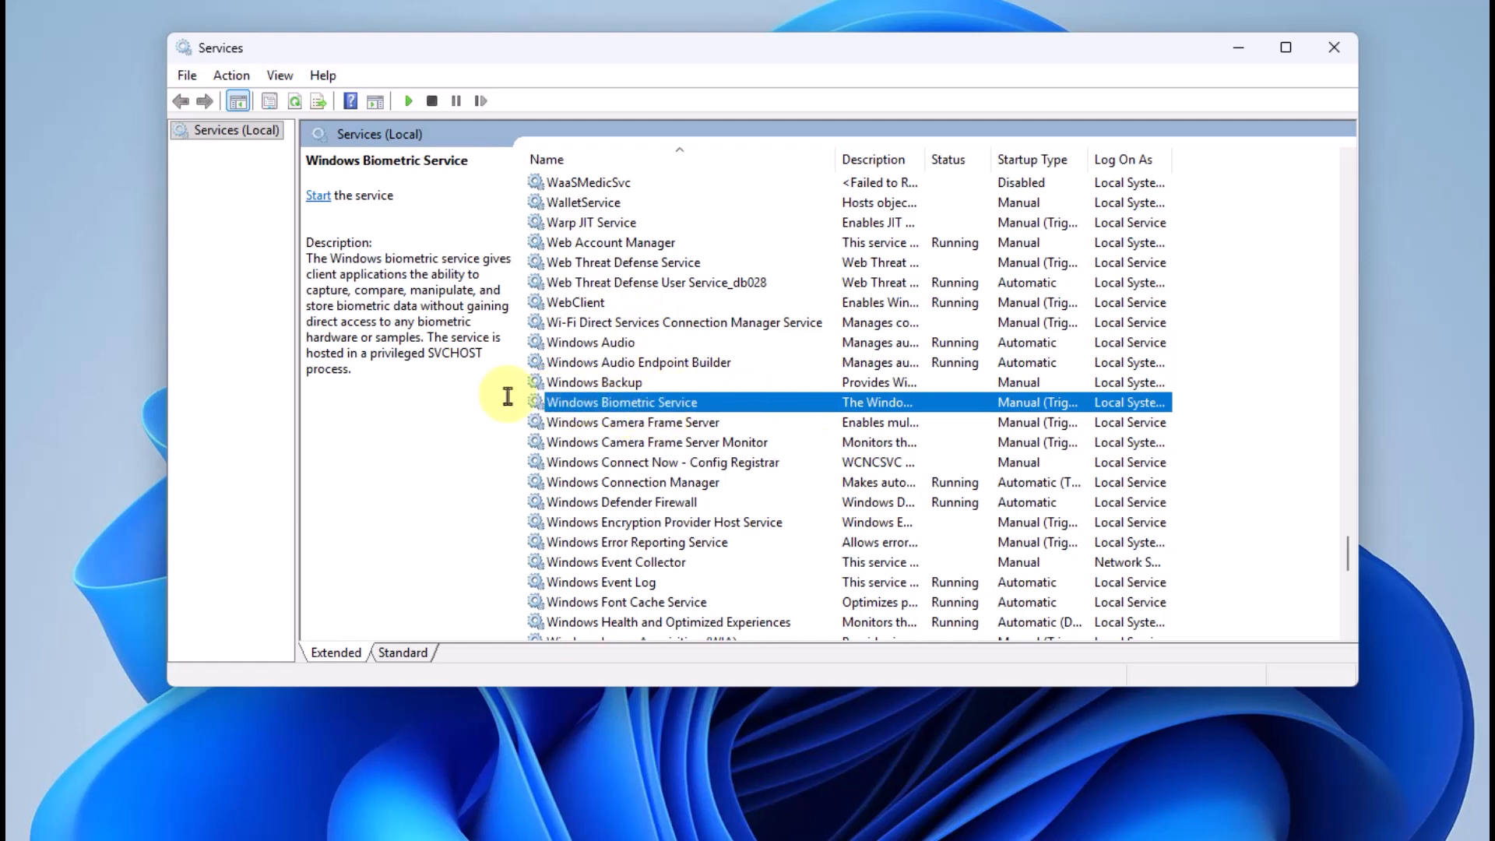
right_click(691, 409)
double_click(661, 405)
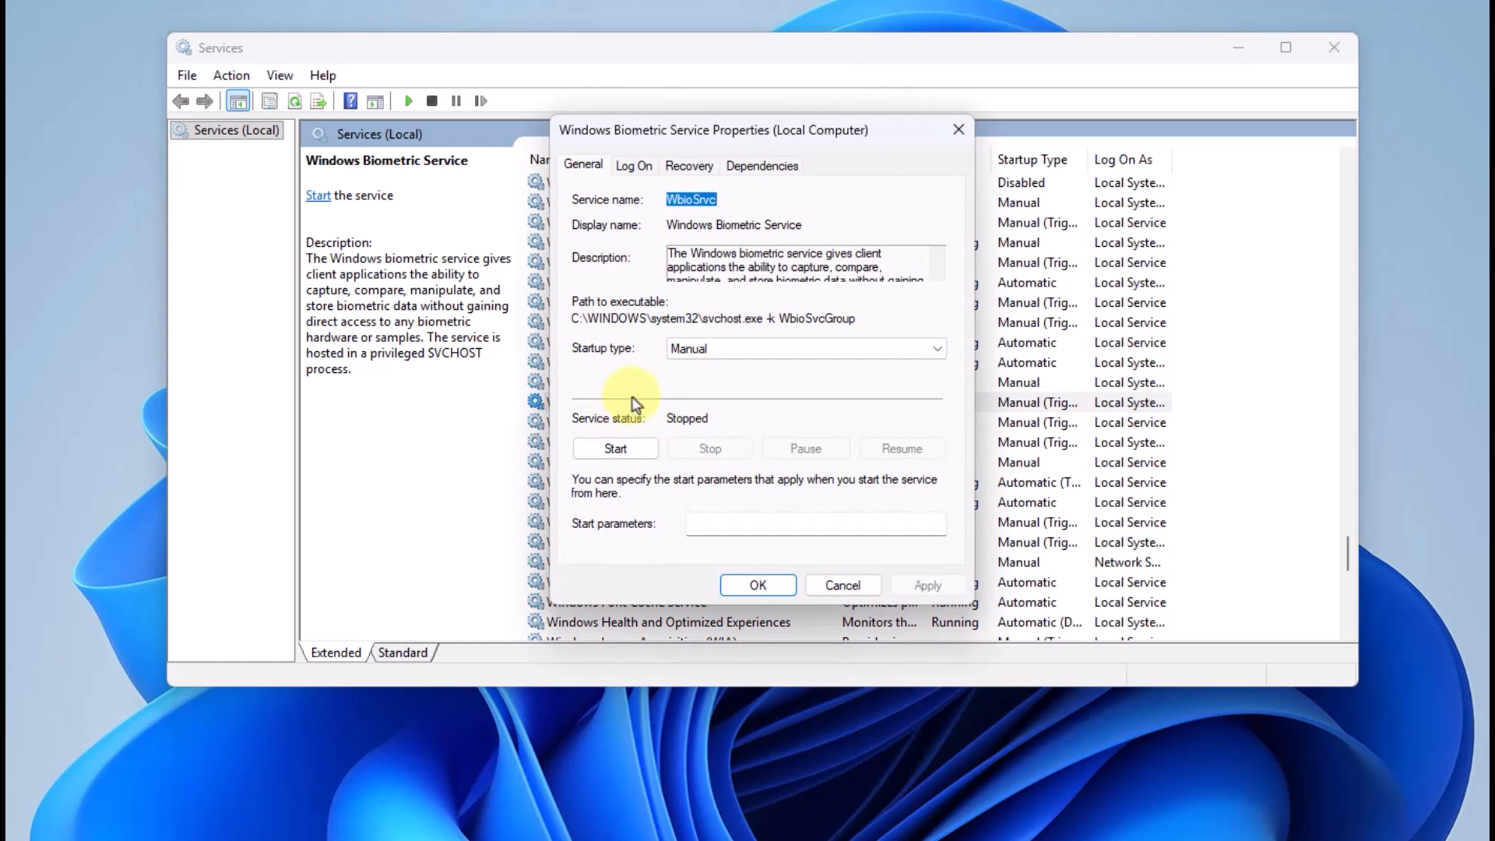
Set the Windows Biometric Service startup type to Automatic and start the service, applying the changes and closing Services.
left_click(714, 358)
left_click(717, 381)
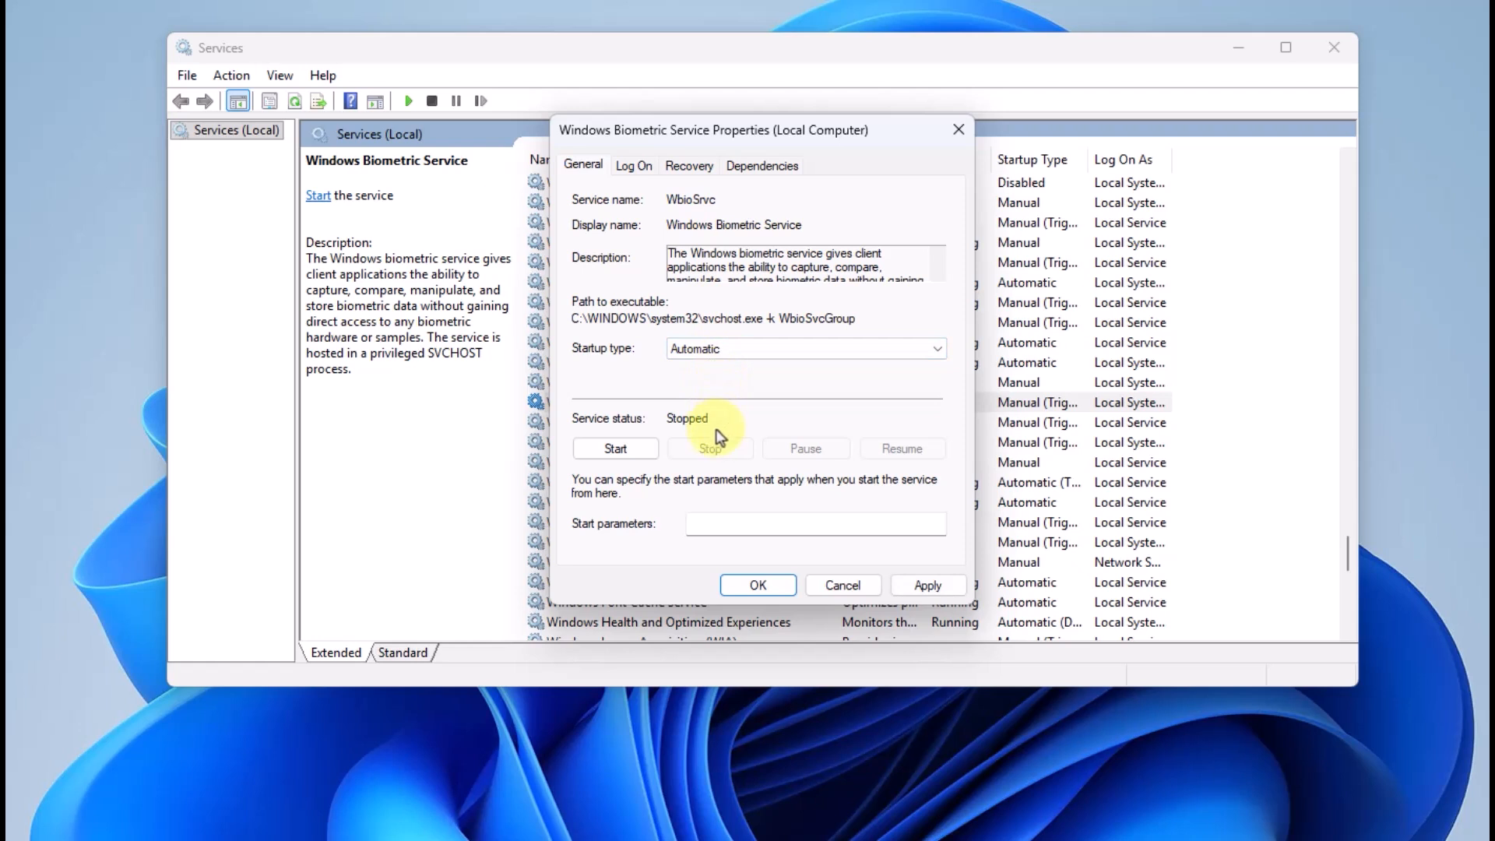
left_click(619, 453)
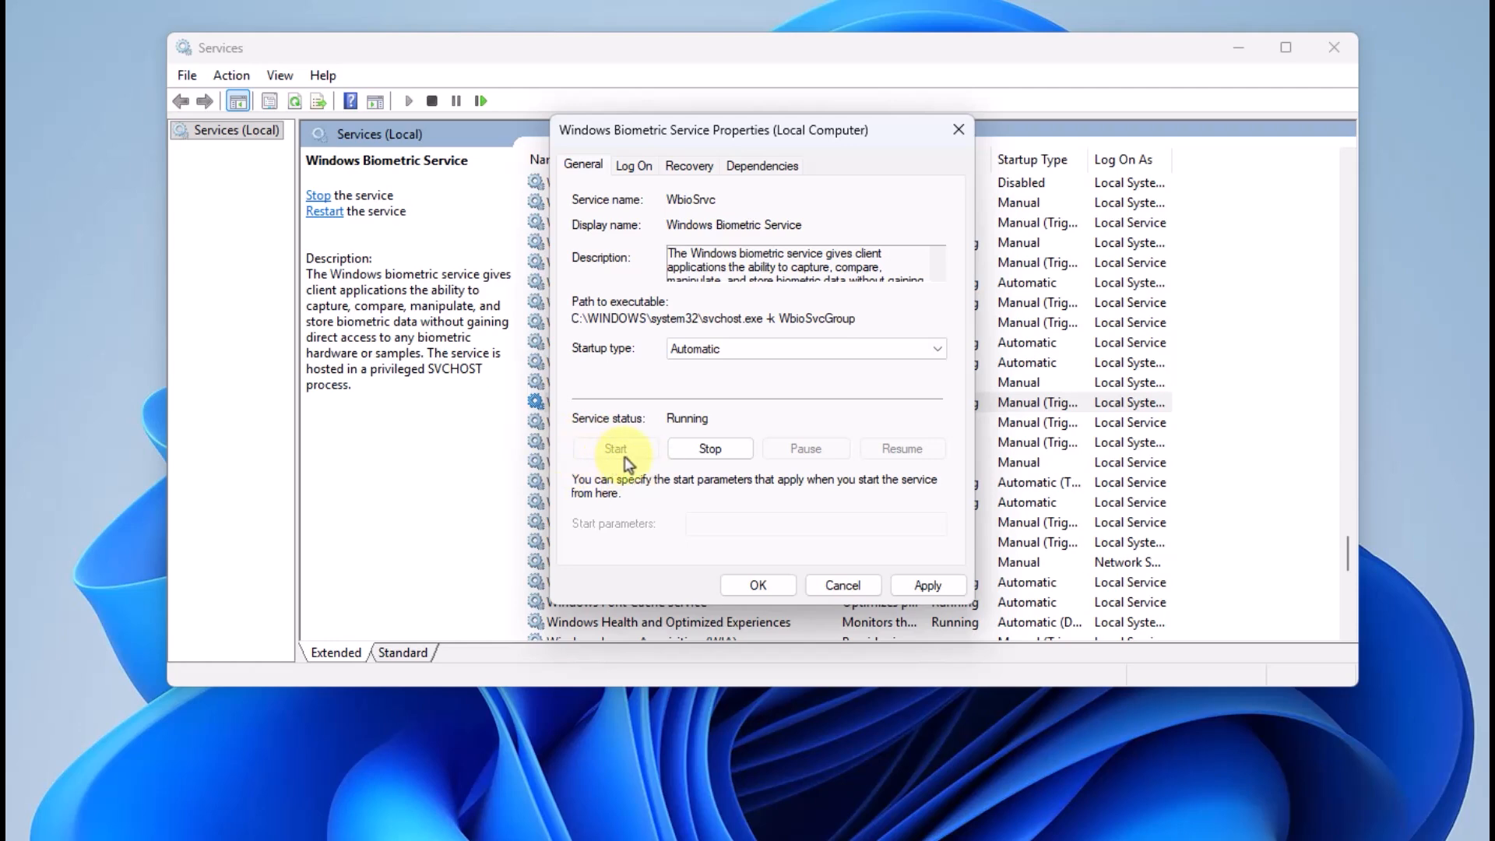
left_click(946, 588)
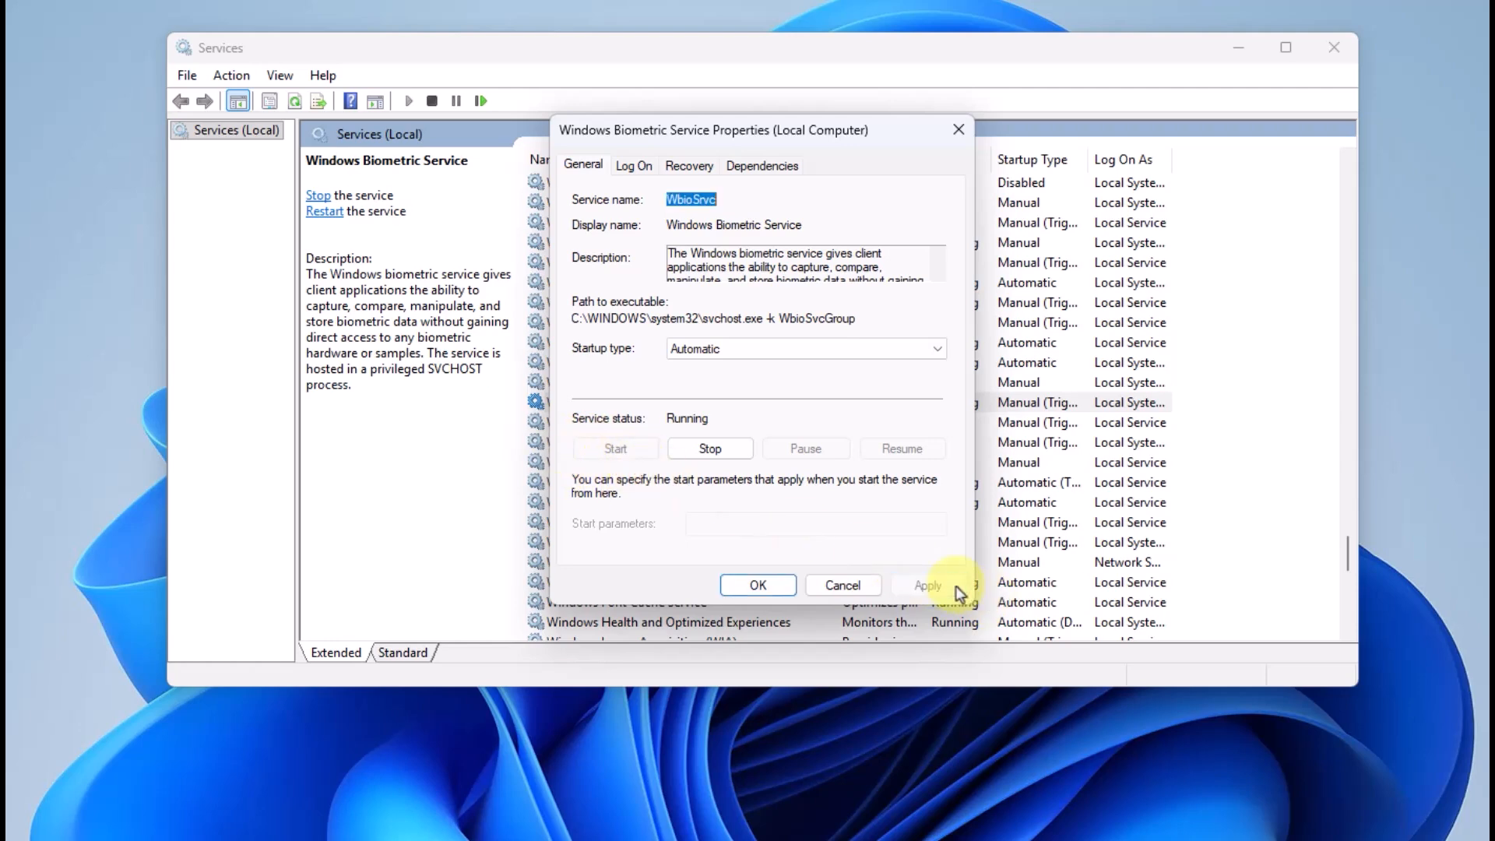
left_click(788, 588)
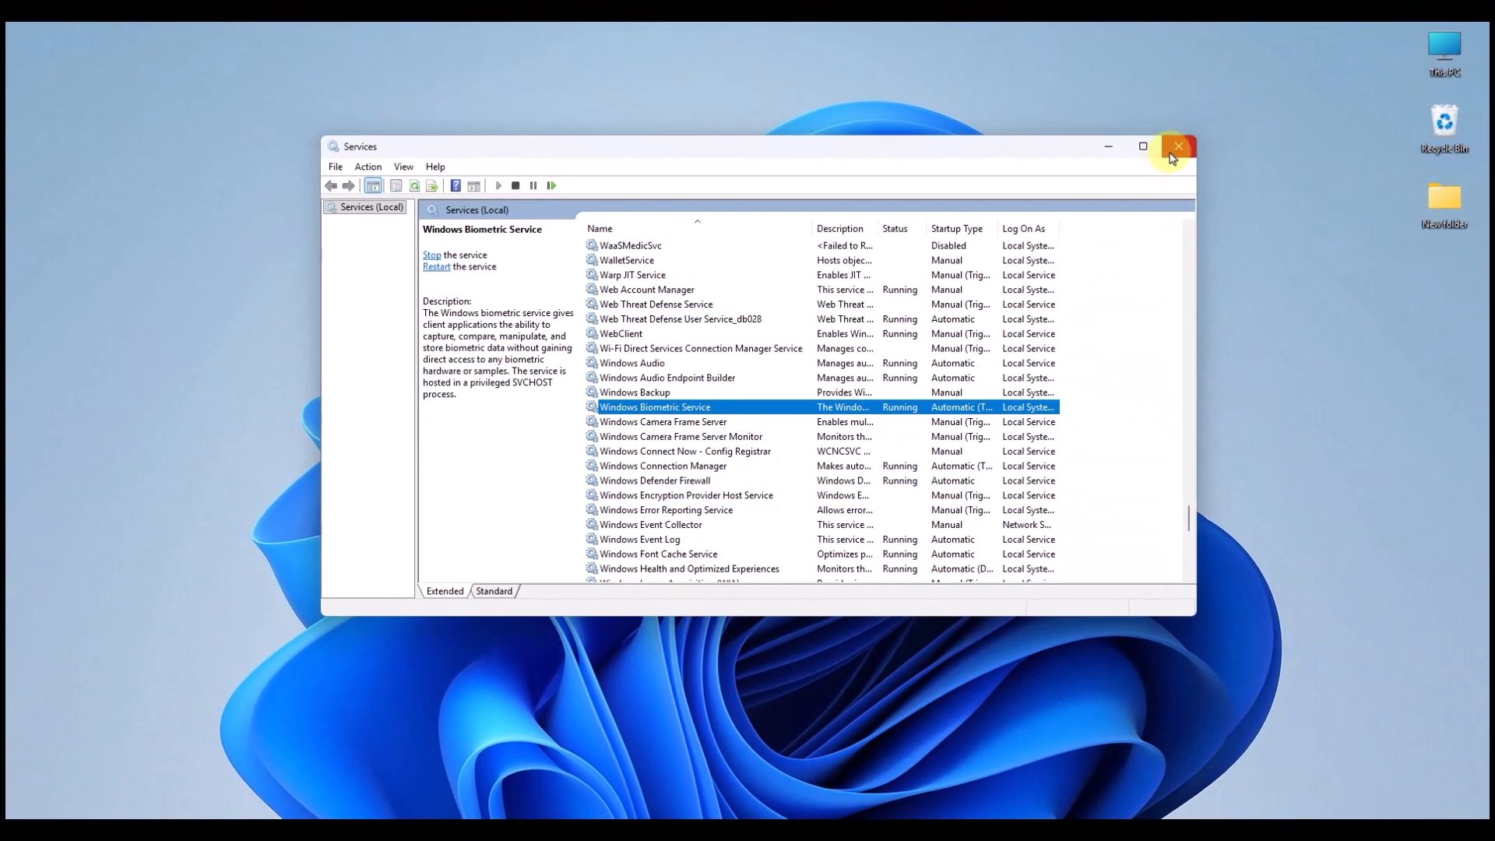
left_click(1171, 153)
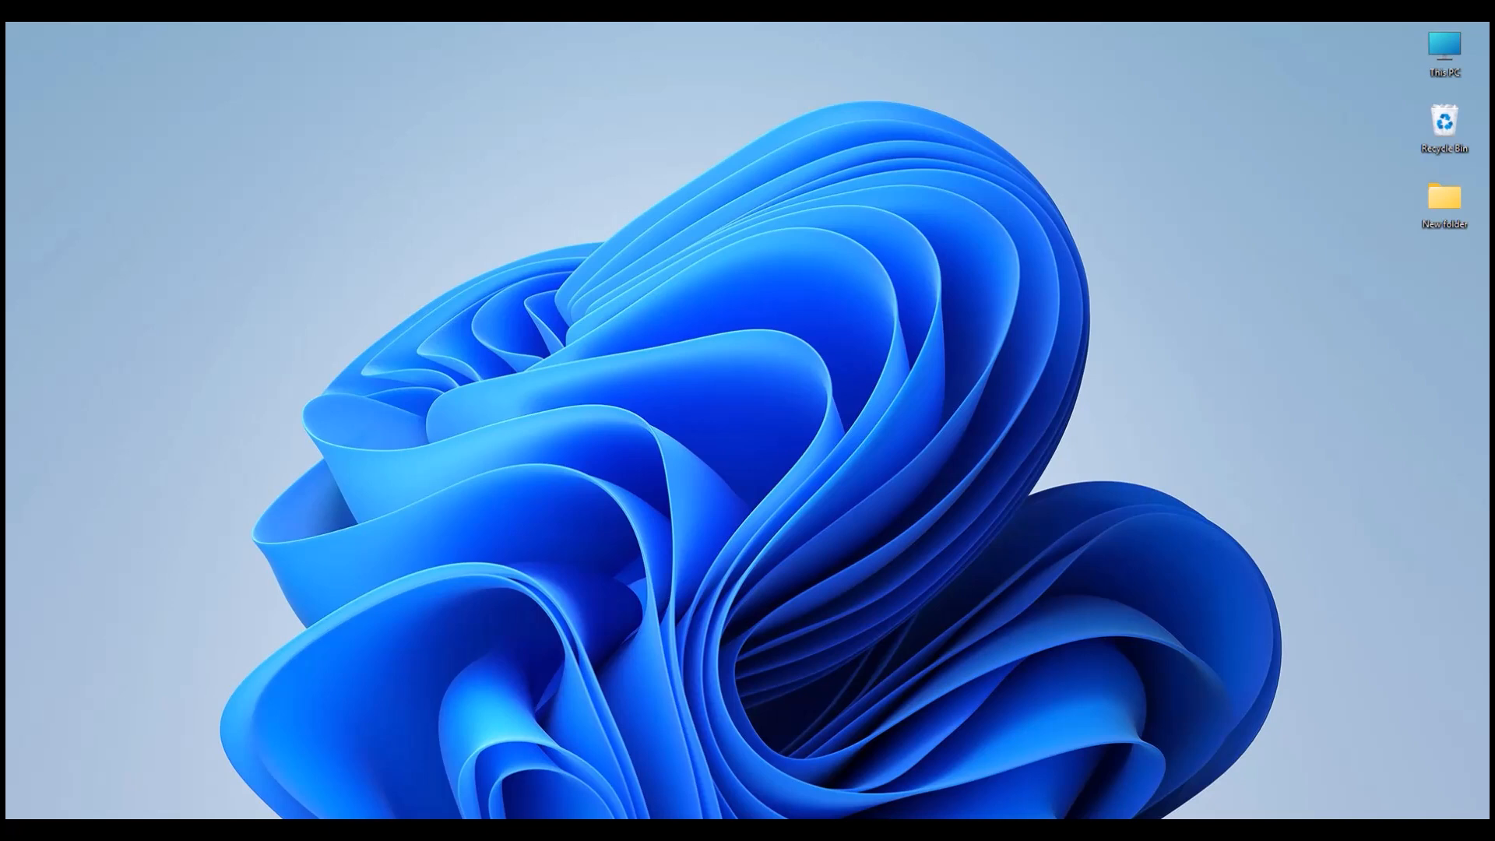
Open Device Manager and move its window toward the middle of the desktop.
right_click(559, 813)
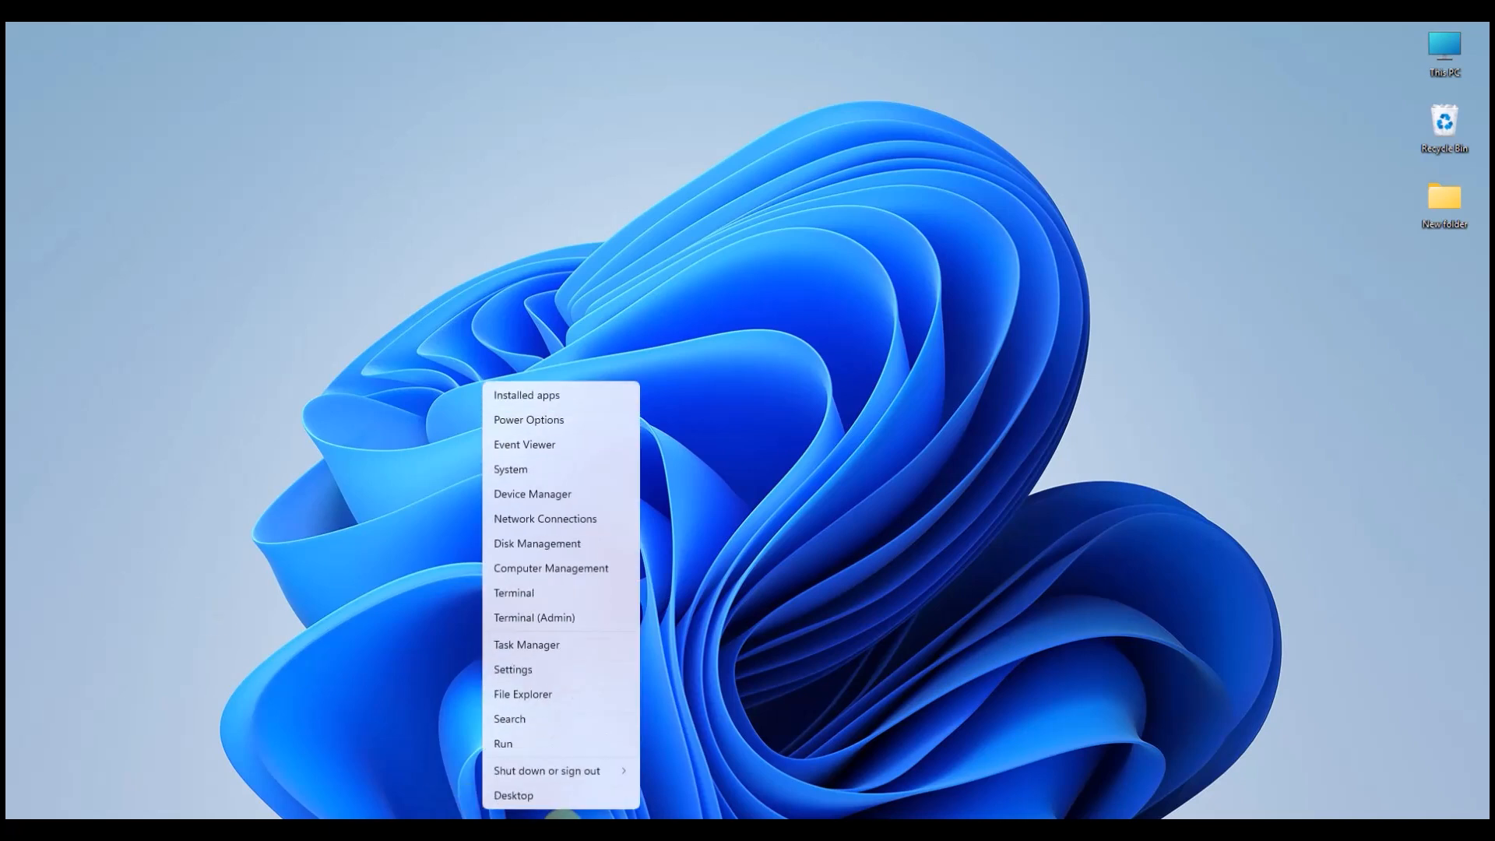
left_click(522, 494)
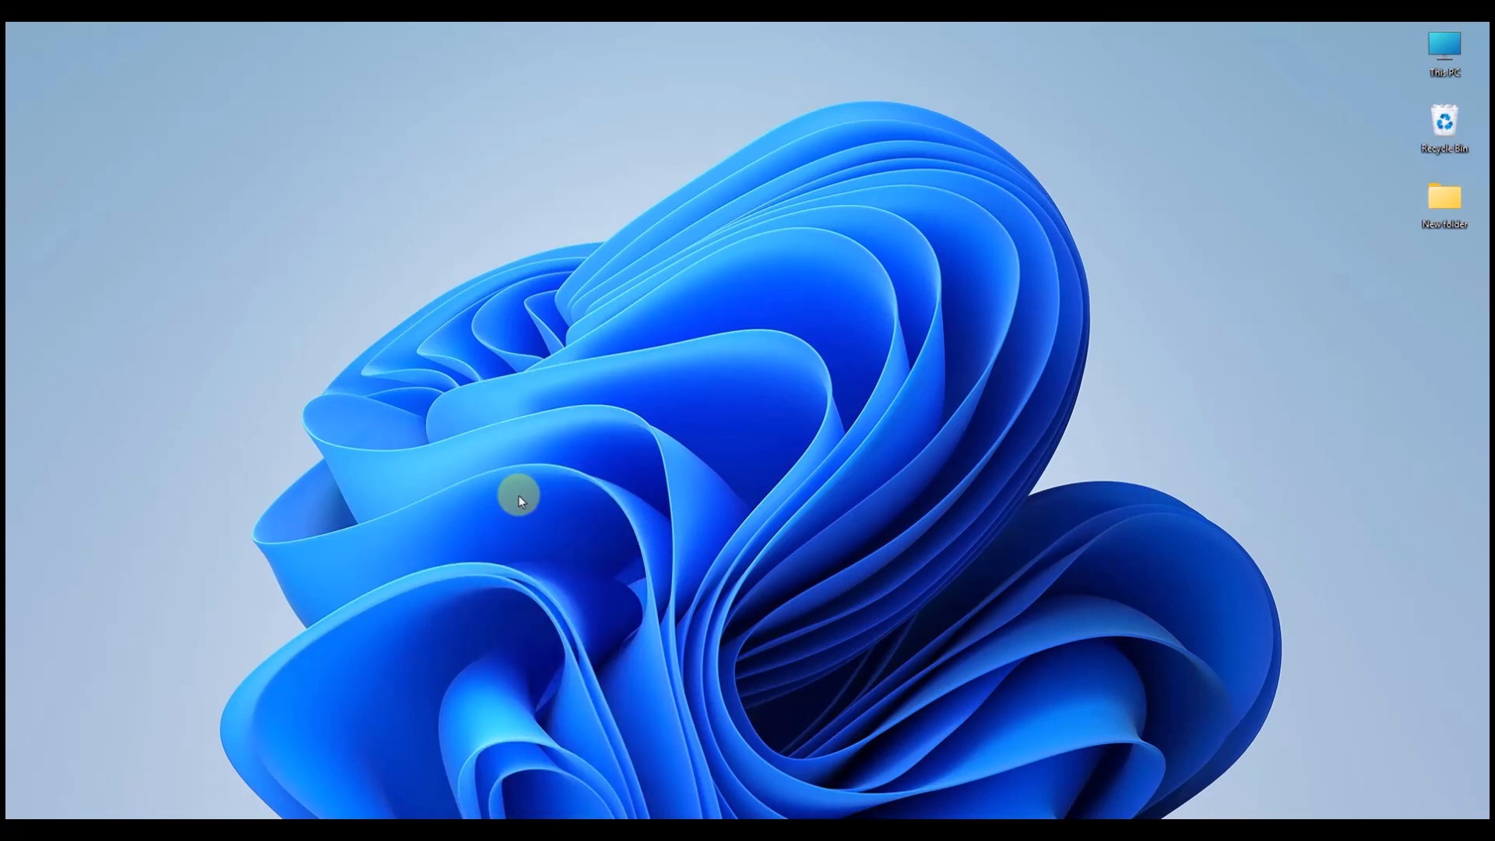
left_click_drag(352, 73, 711, 224)
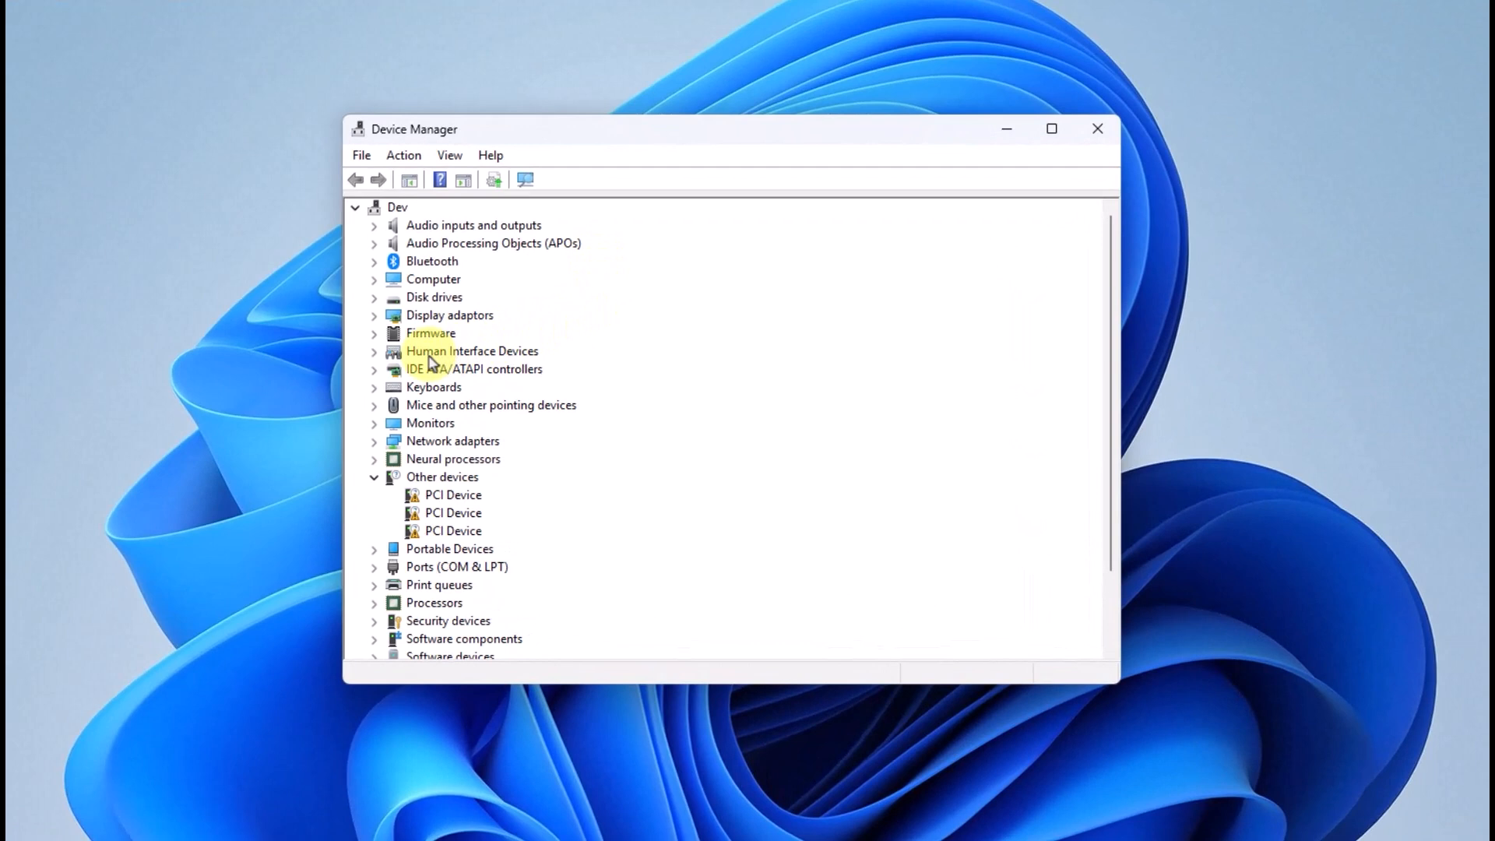
Expand Human Interface Devices and examine its entries and the actions available for the HID-compliant devices.
left_click(374, 352)
scroll(584, 427, "up", 2)
right_click(518, 514)
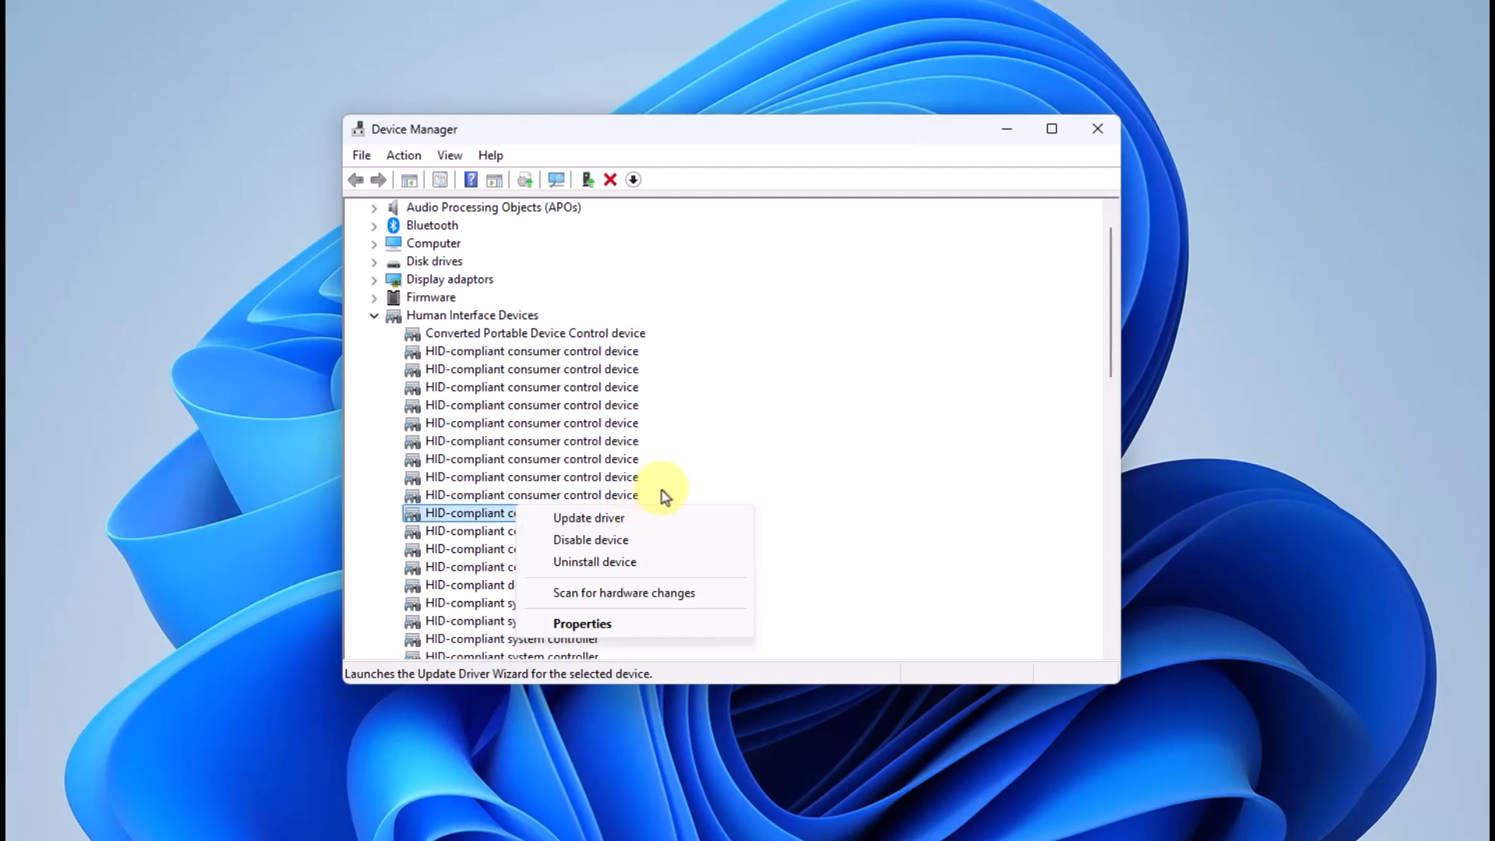
left_click(711, 444)
scroll(762, 448, "down", 3)
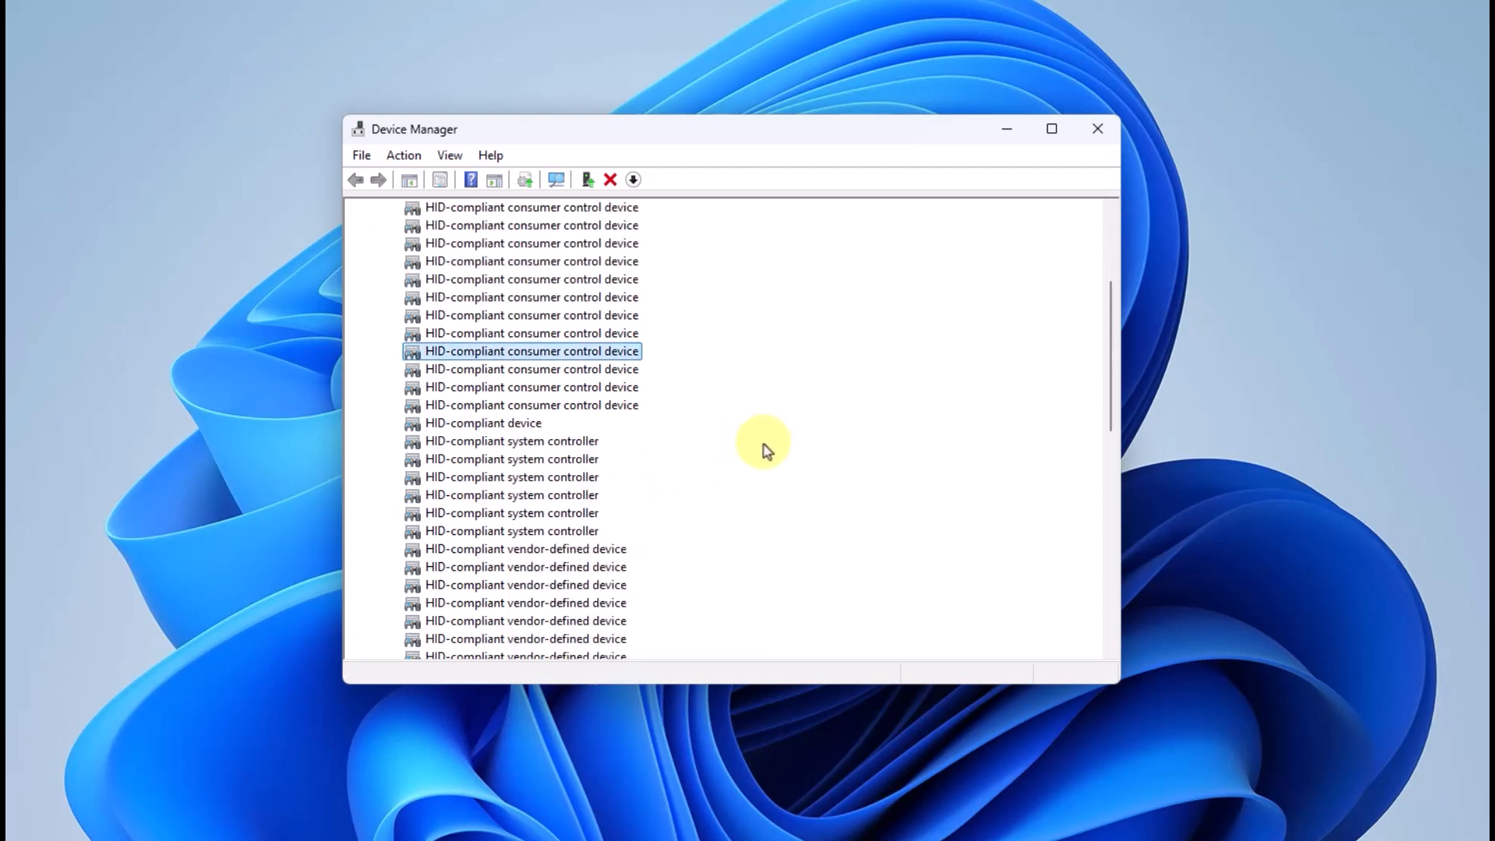
right_click(467, 431)
left_click(741, 360)
scroll(740, 360, "up", 3)
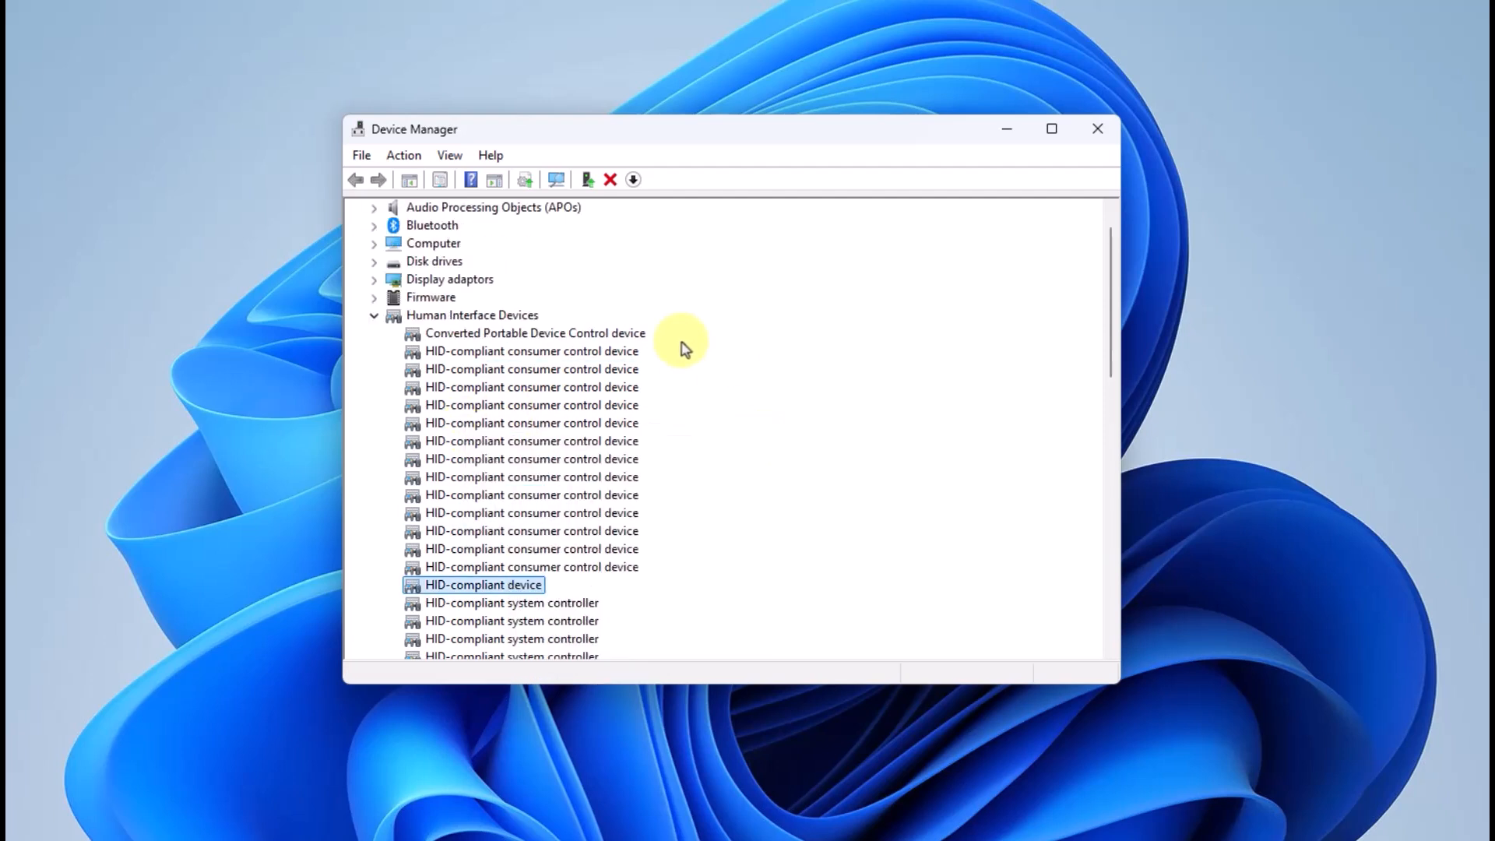
scroll(683, 348, "up", 1)
Scan the whole computer for hardware changes and collapse the Human Interface Devices category.
left_click(397, 208)
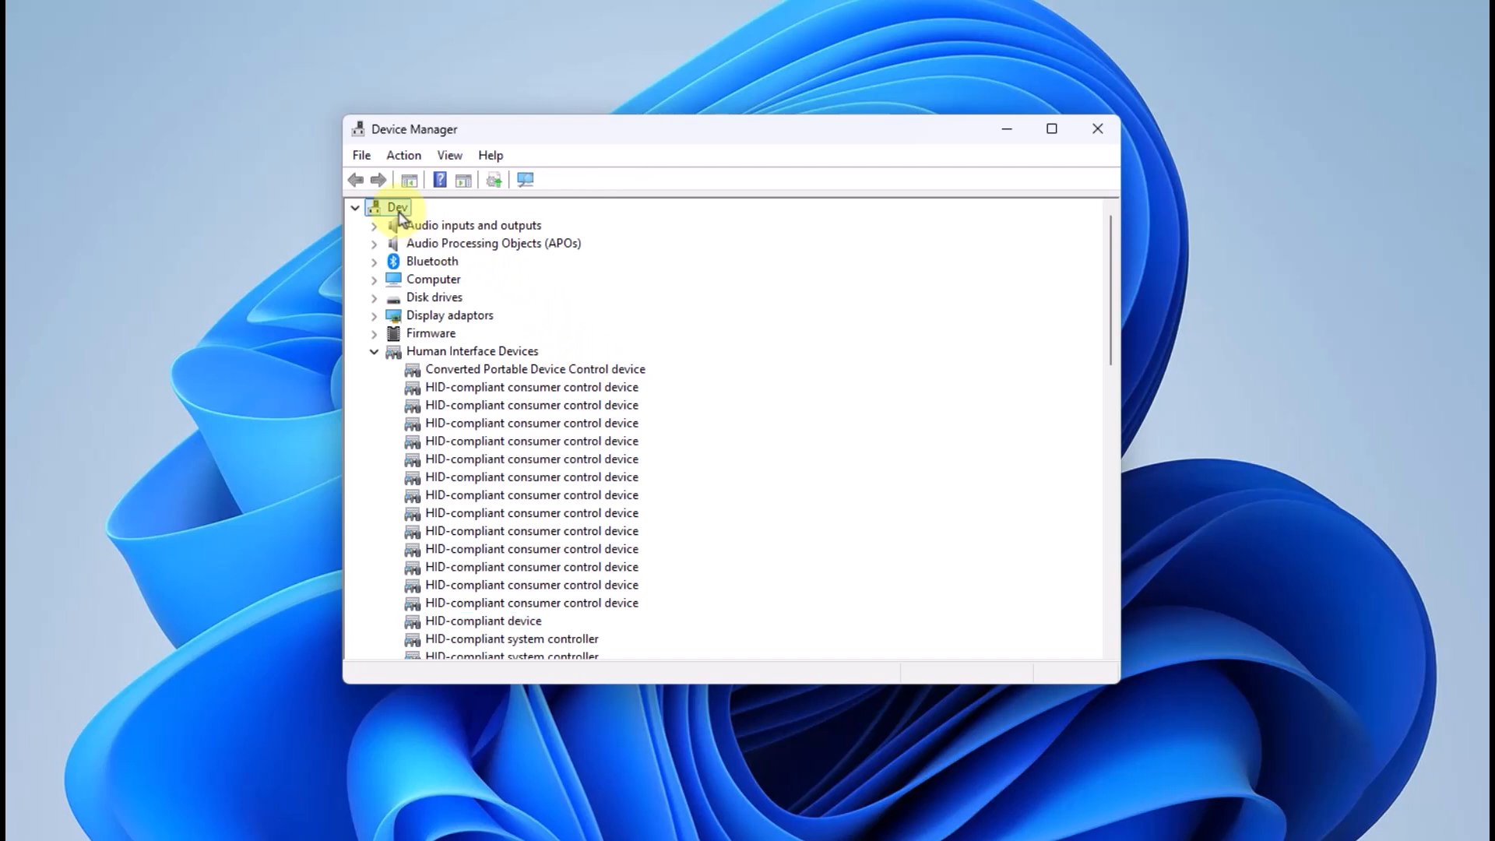
right_click(399, 210)
left_click(396, 160)
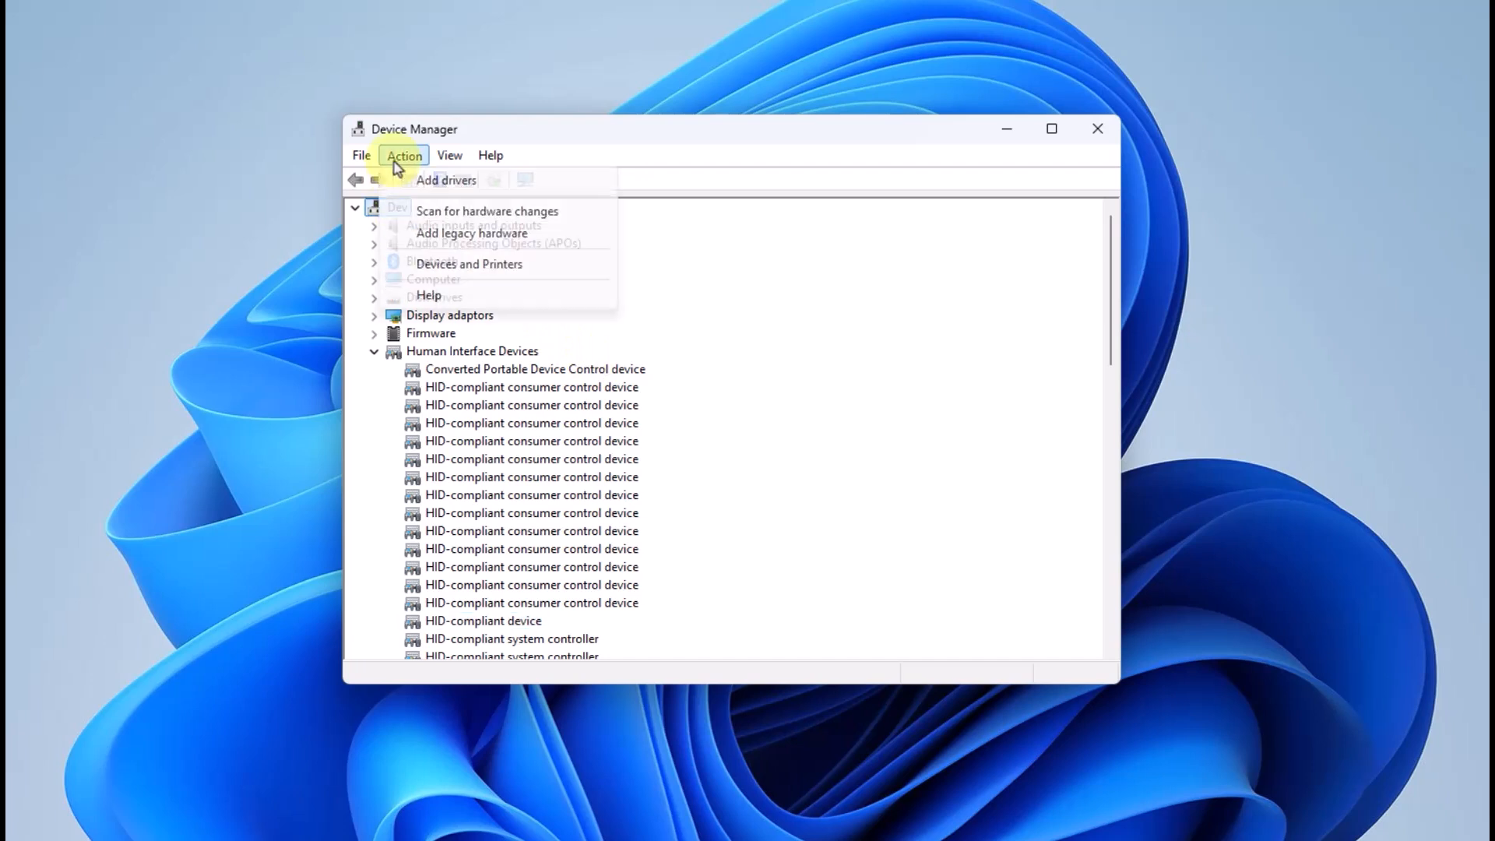
left_click(456, 211)
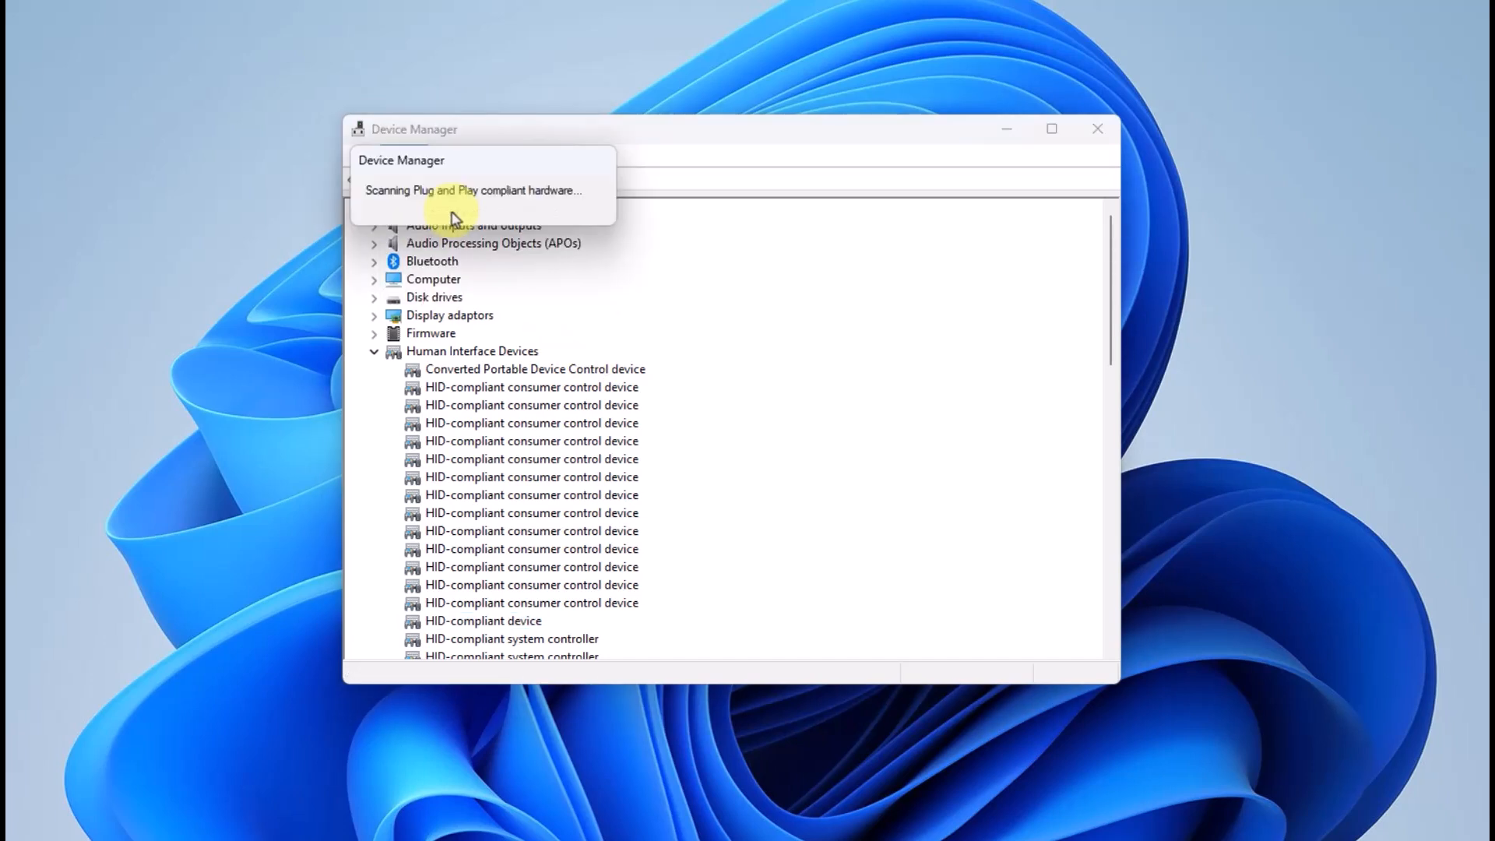
left_click(376, 354)
Show hidden devices and look through the device categories with Other devices collapsed, closing Device Manager when done.
left_click(454, 156)
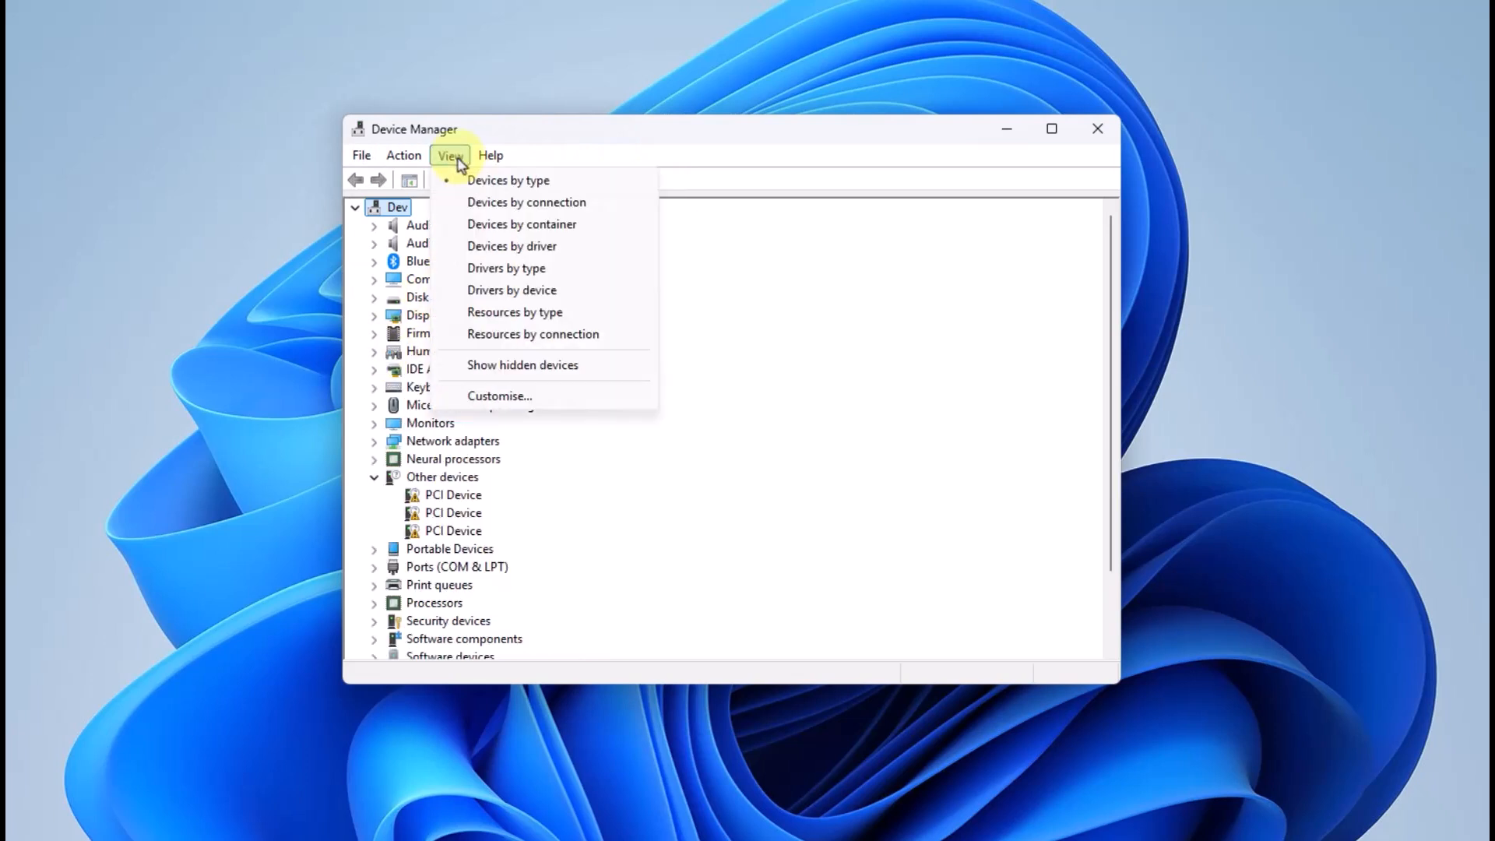
left_click(538, 365)
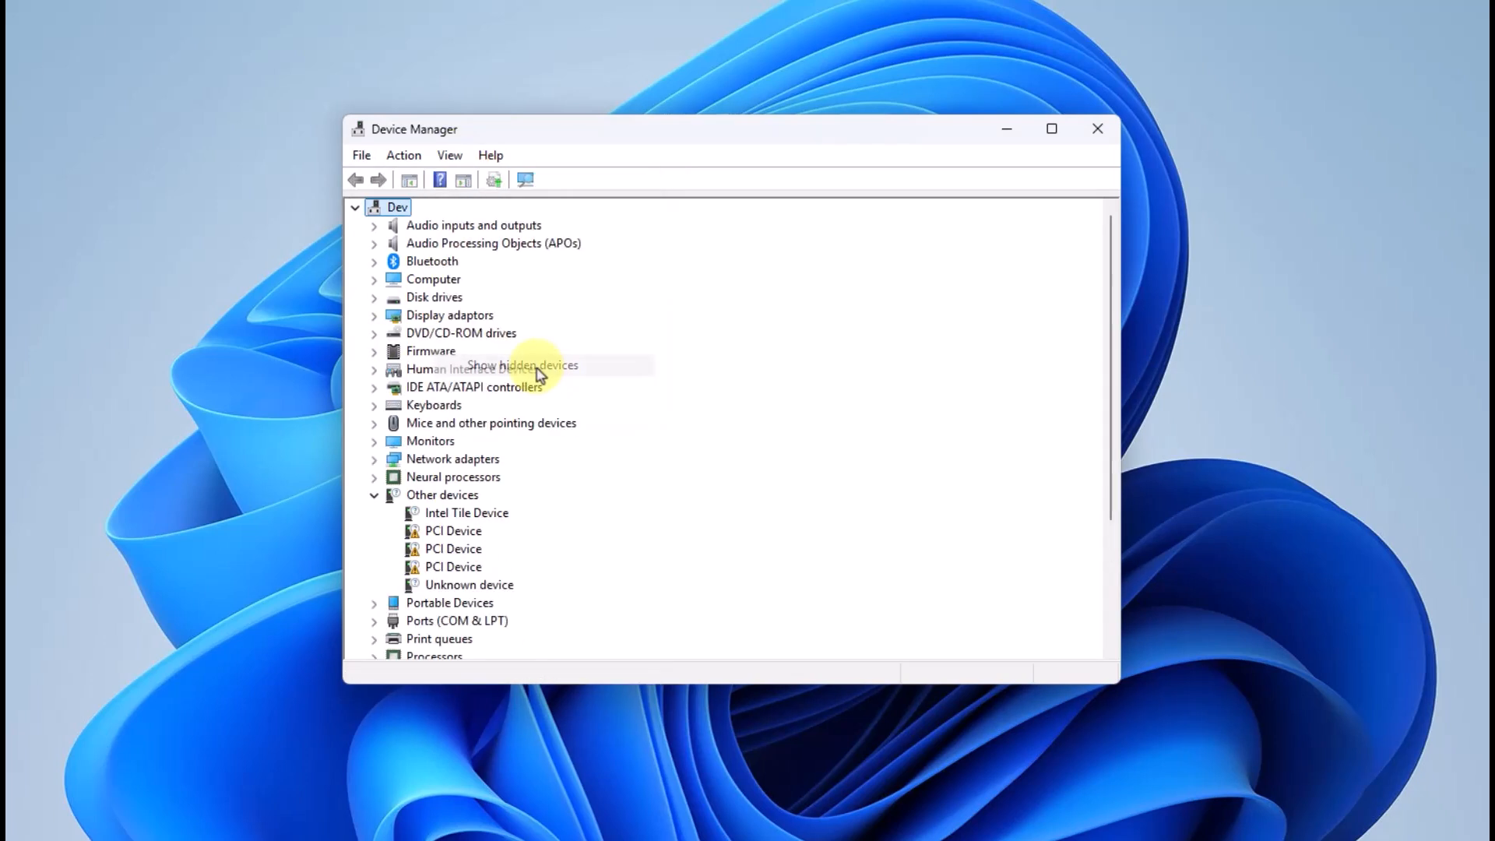
left_click(374, 496)
scroll(658, 499, "down", 2)
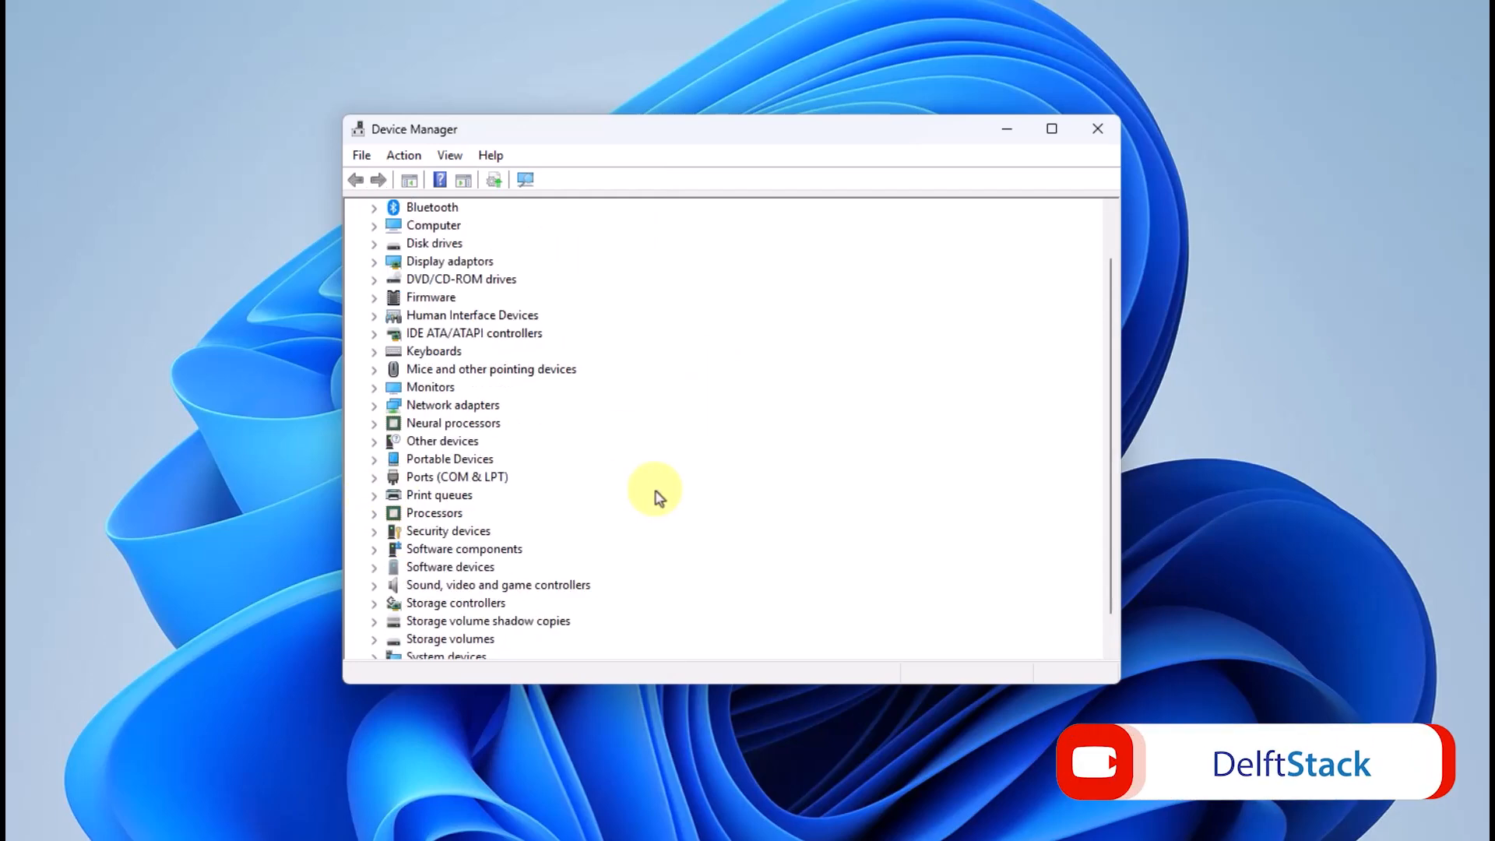
scroll(632, 628, "up", 1)
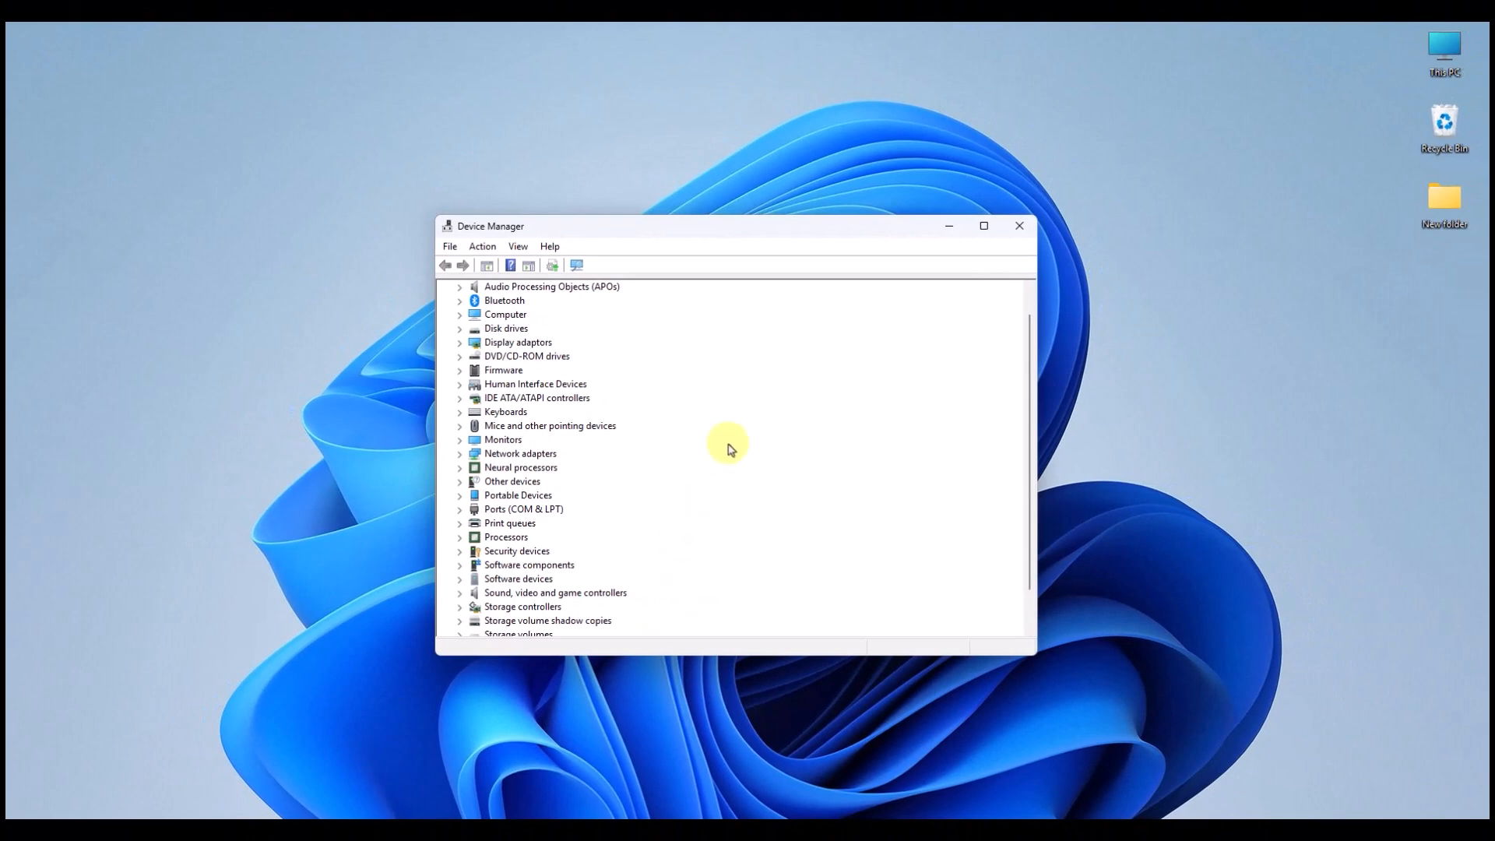
left_click(1020, 227)
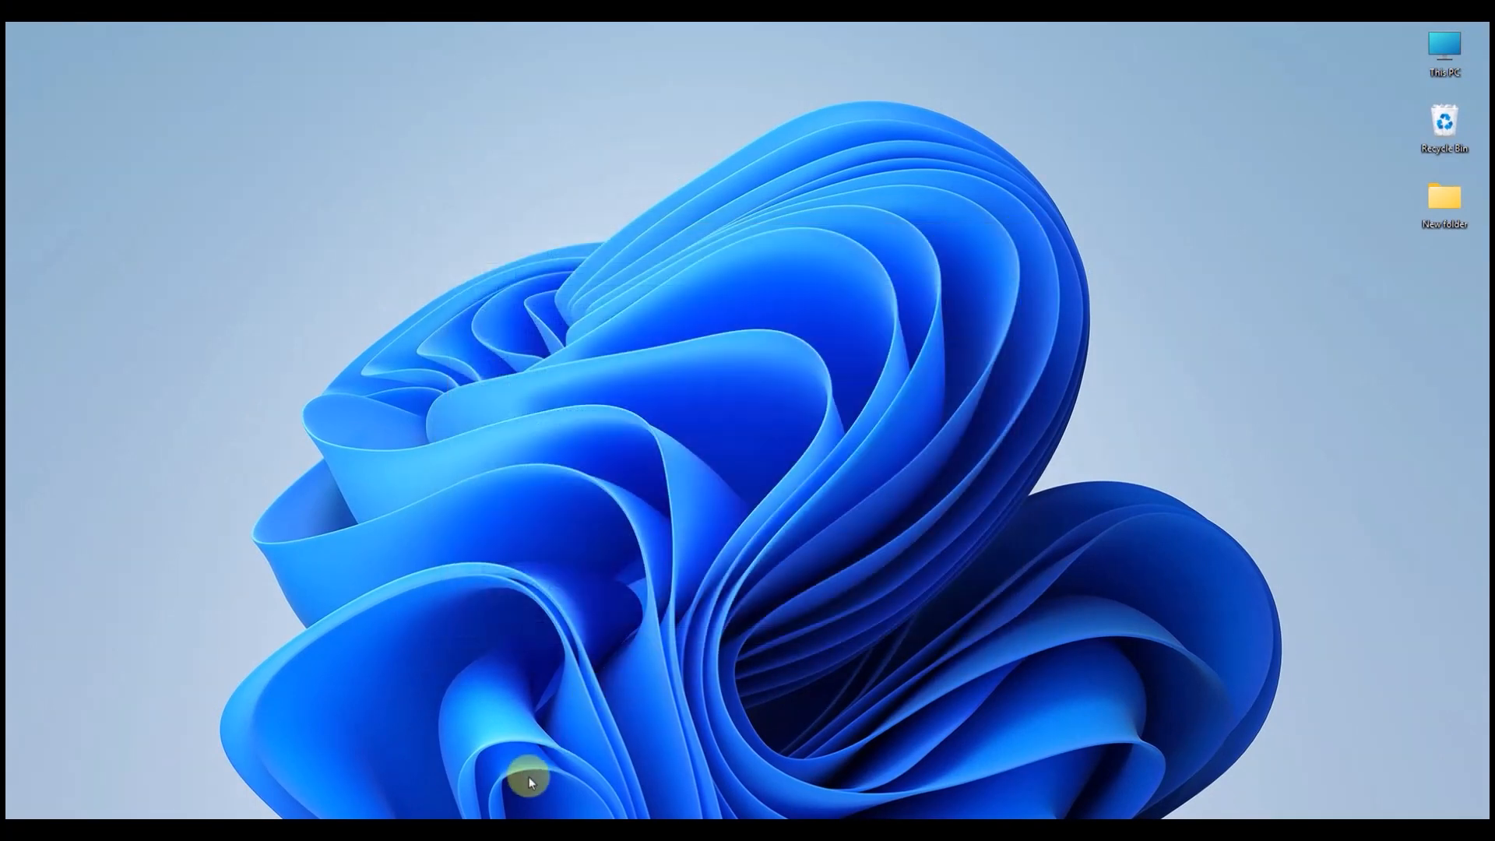
Search Windows for "Edit group policy" and open the Local Group Policy Editor.
left_click(545, 810)
type("ed")
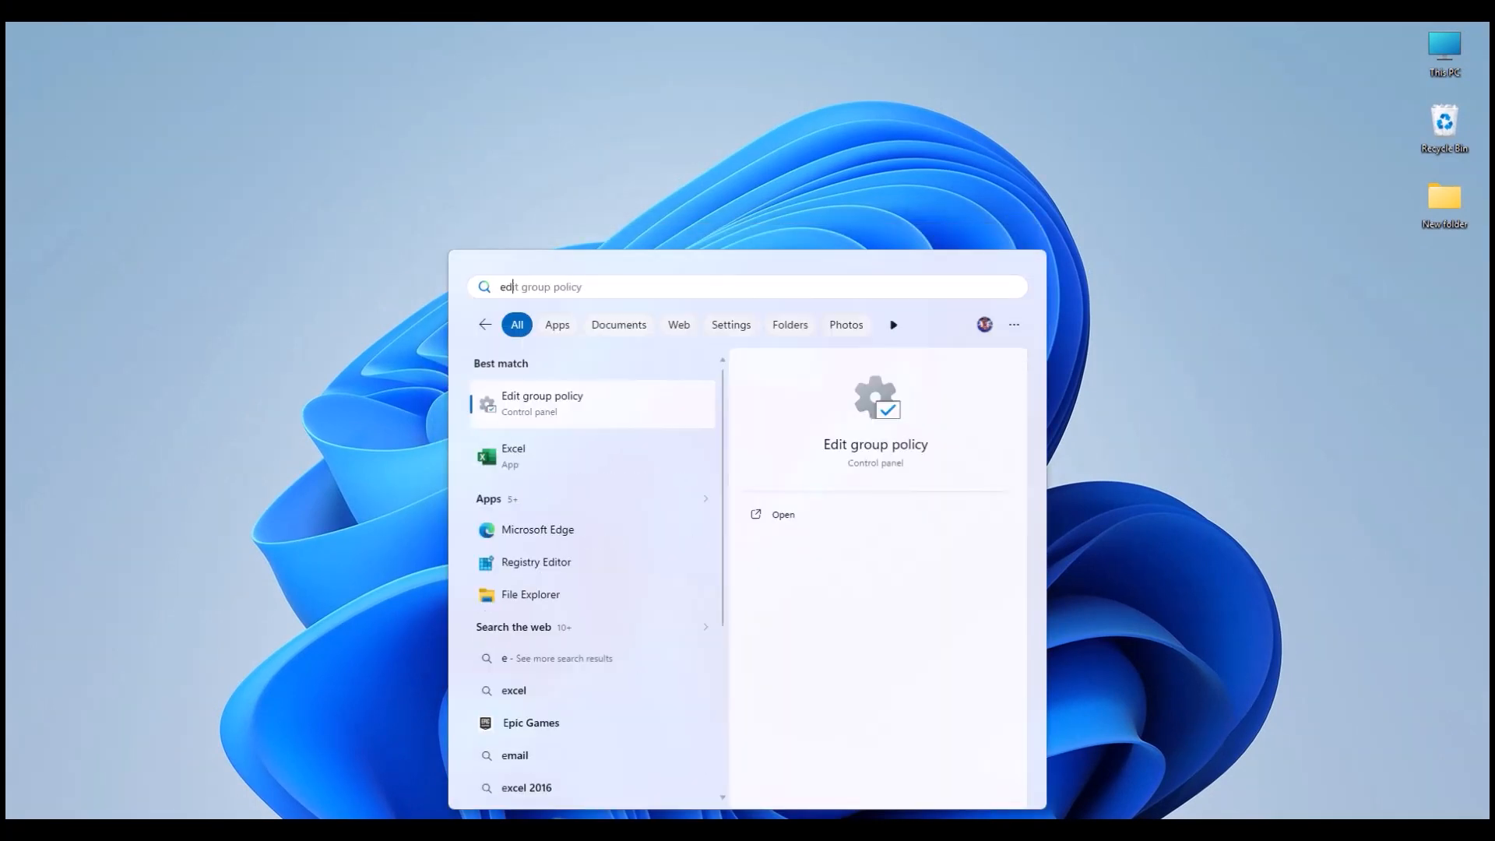
left_click(584, 421)
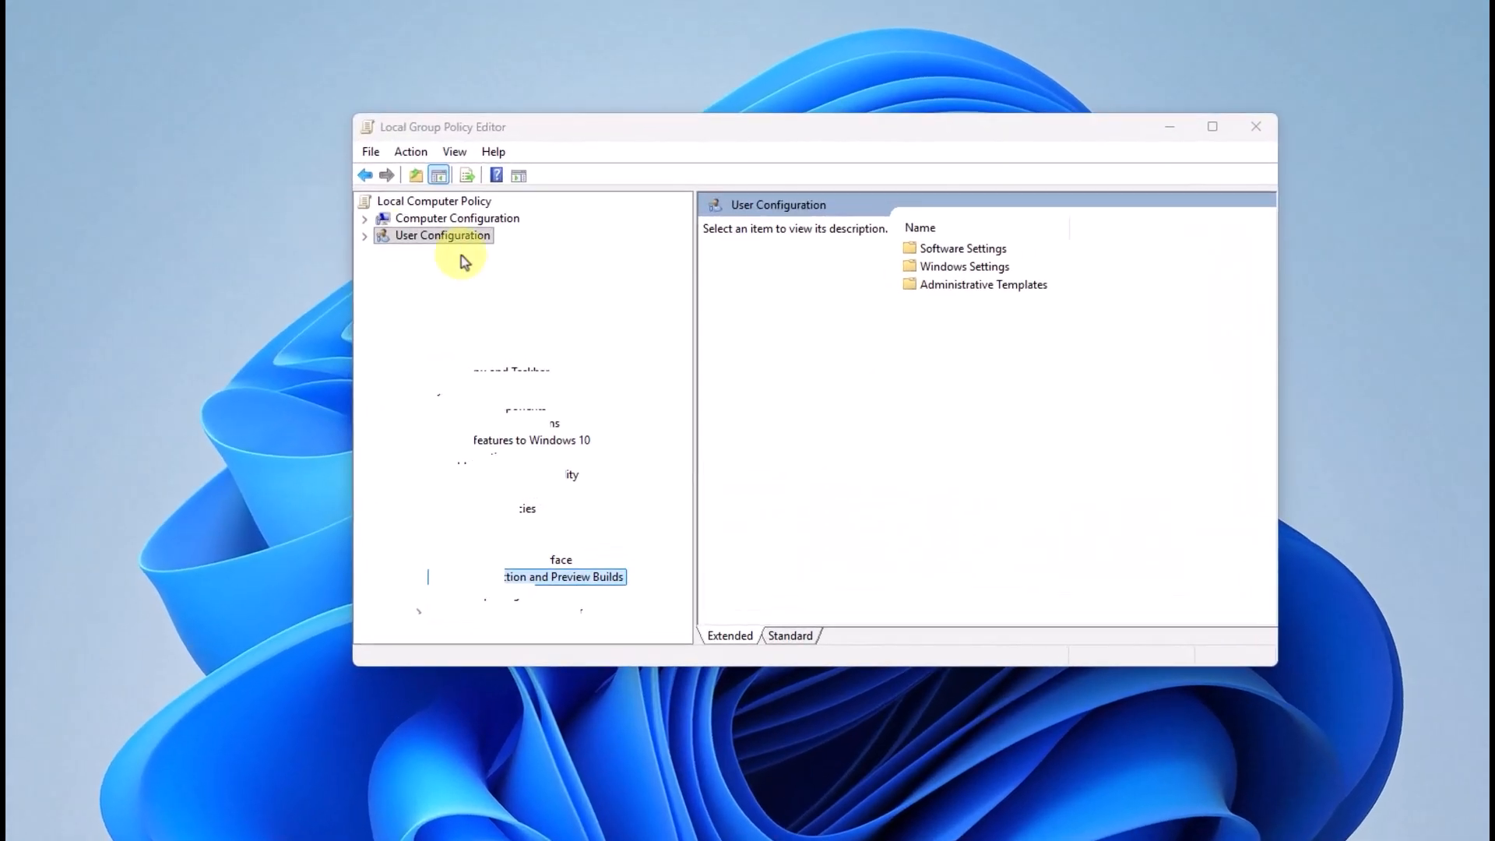
Open the Biometrics policy folder in Computer Configuration > Administrative Templates > Windows Components.
left_click(421, 219)
left_click(366, 218)
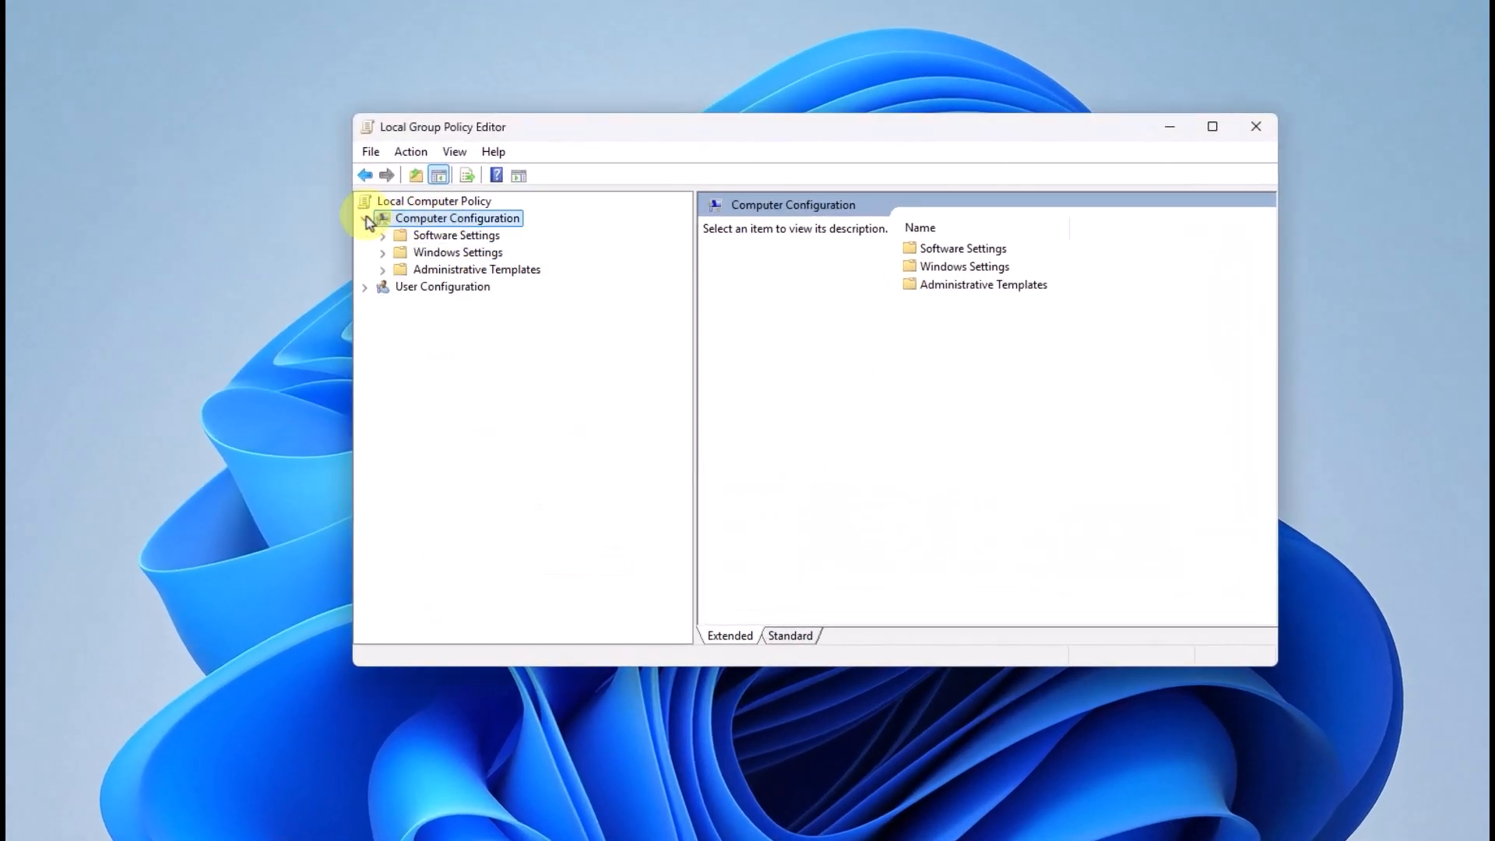
left_click(383, 271)
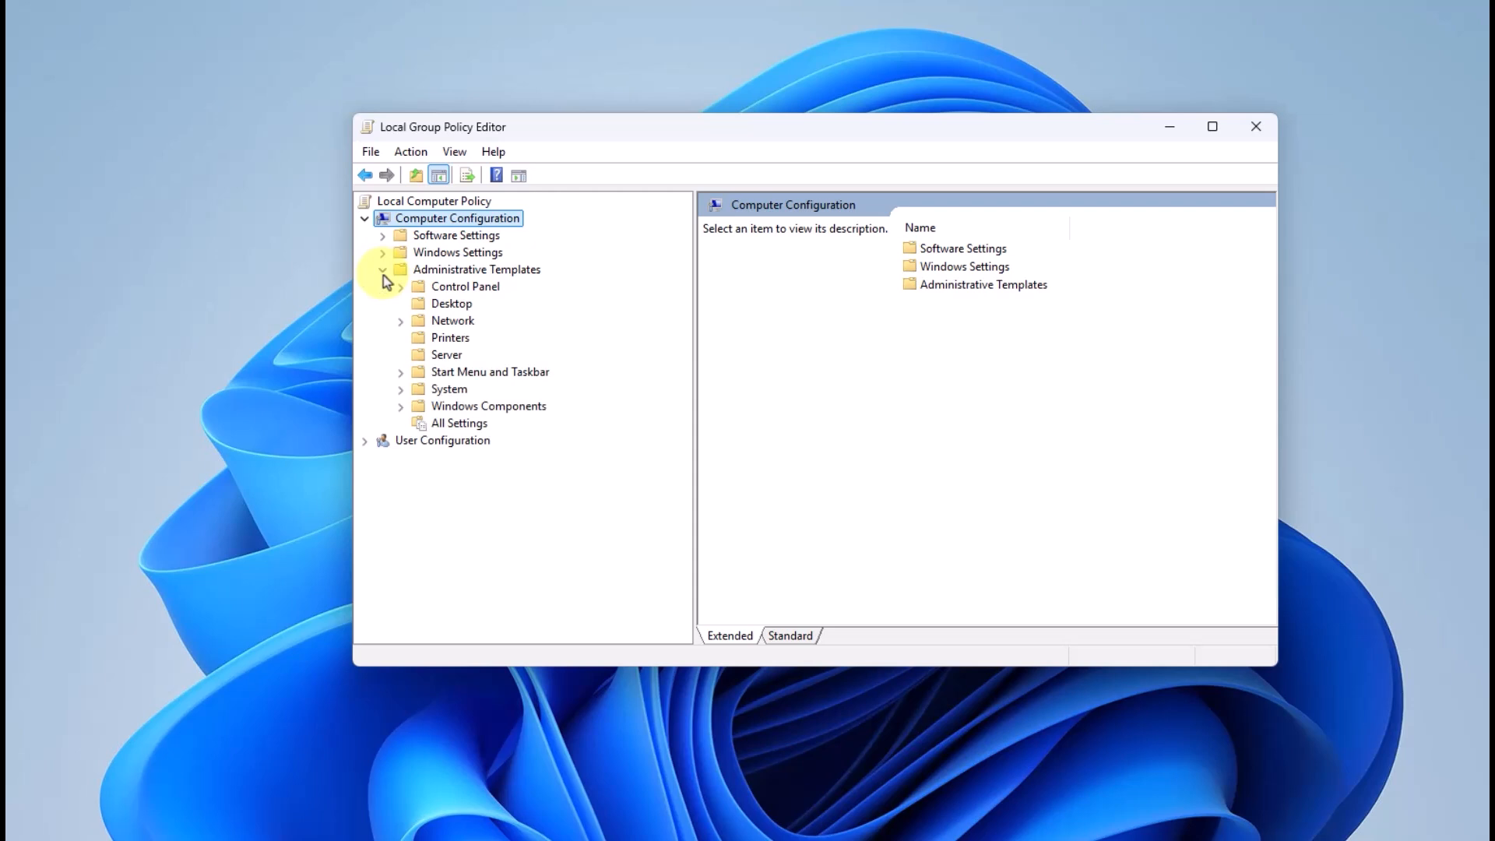
left_click(402, 408)
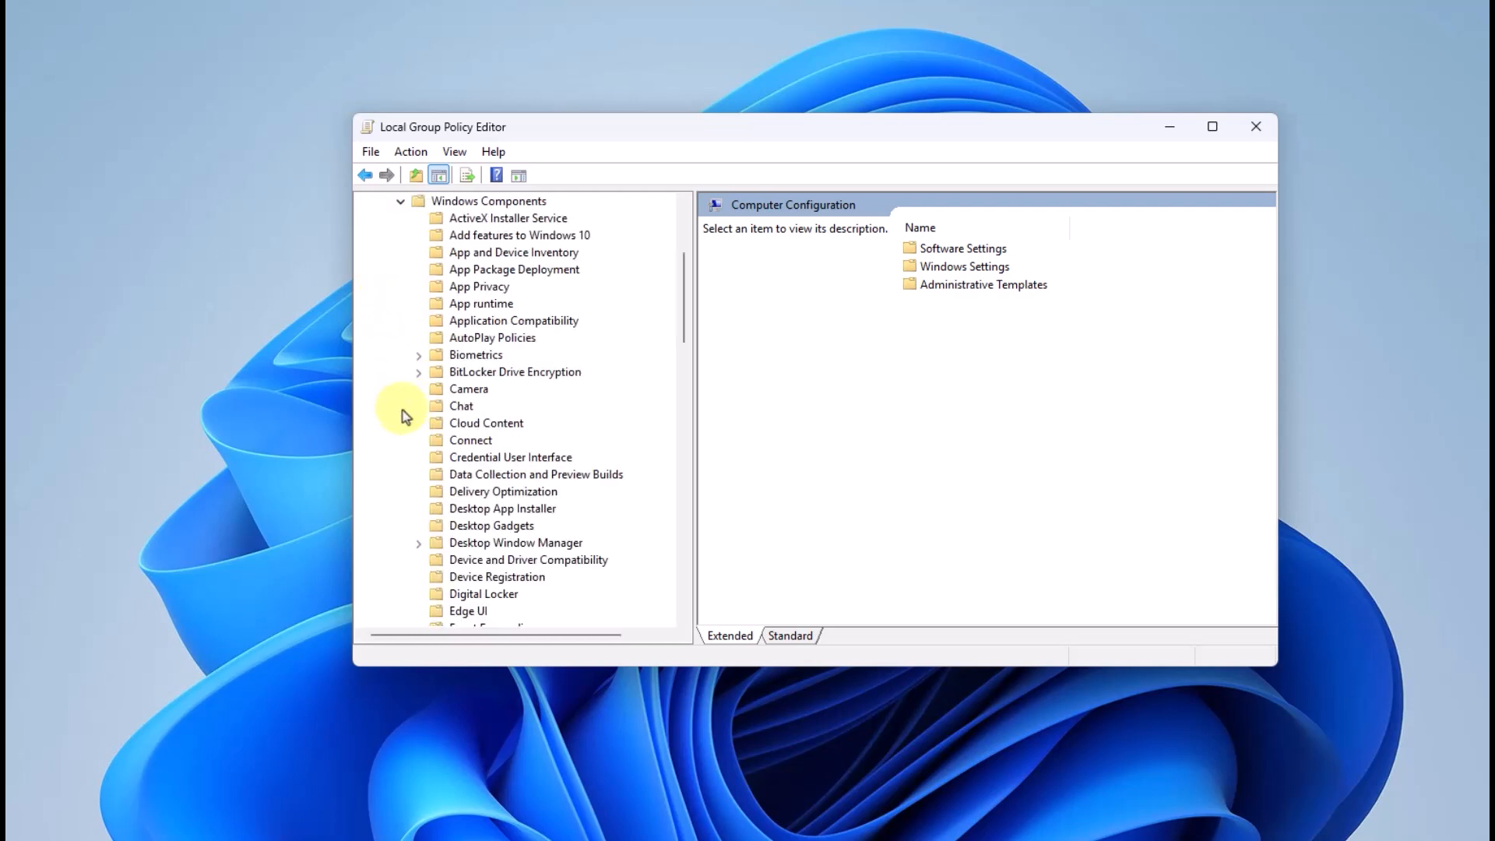
left_click(472, 357)
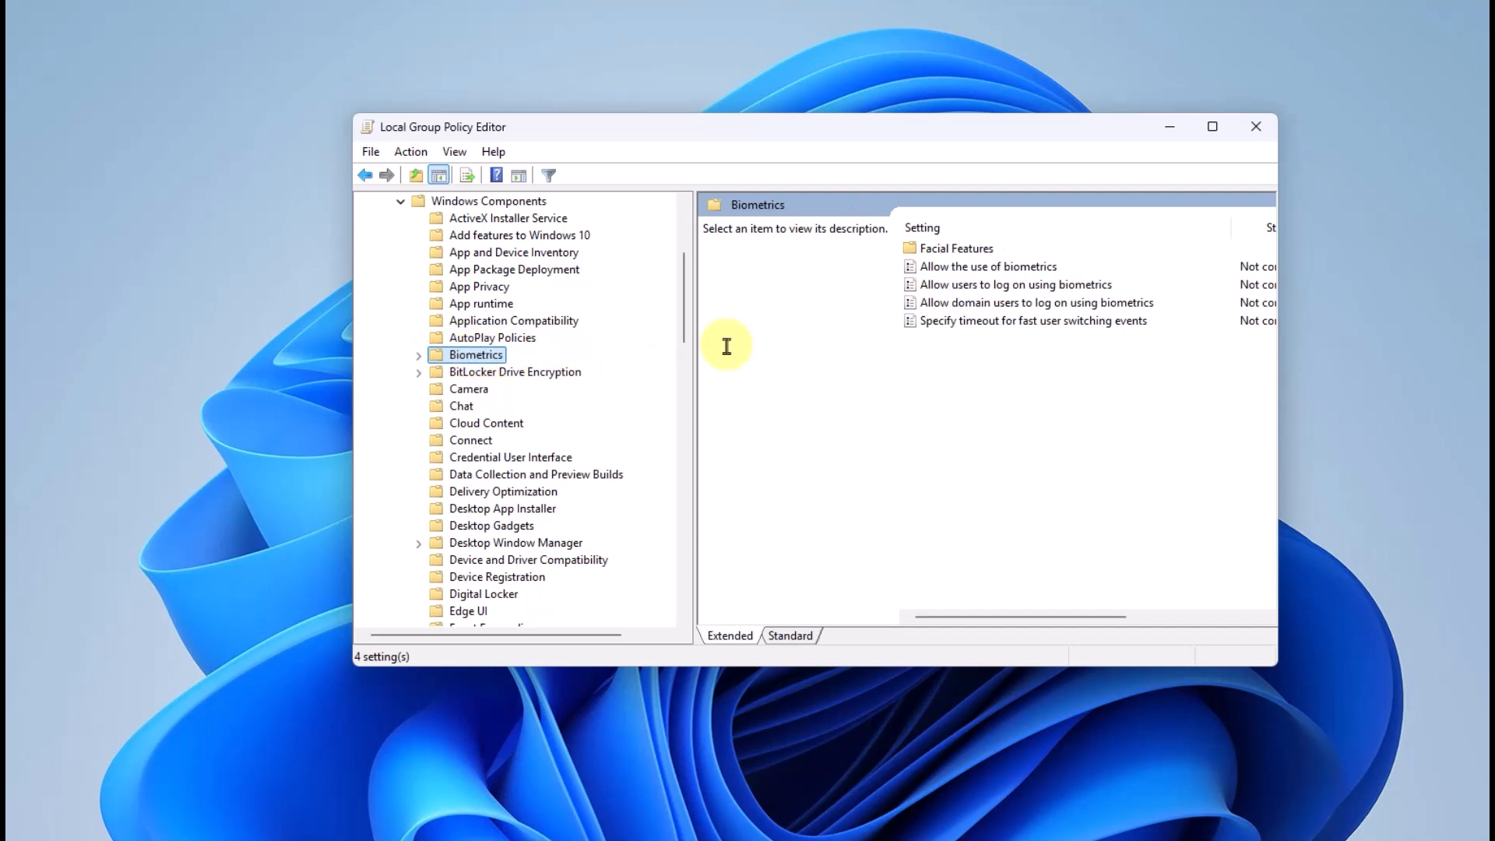
Review the descriptions of the policies allowing biometrics use, user logon with biometrics, and domain user logon with biometrics.
left_click(981, 352)
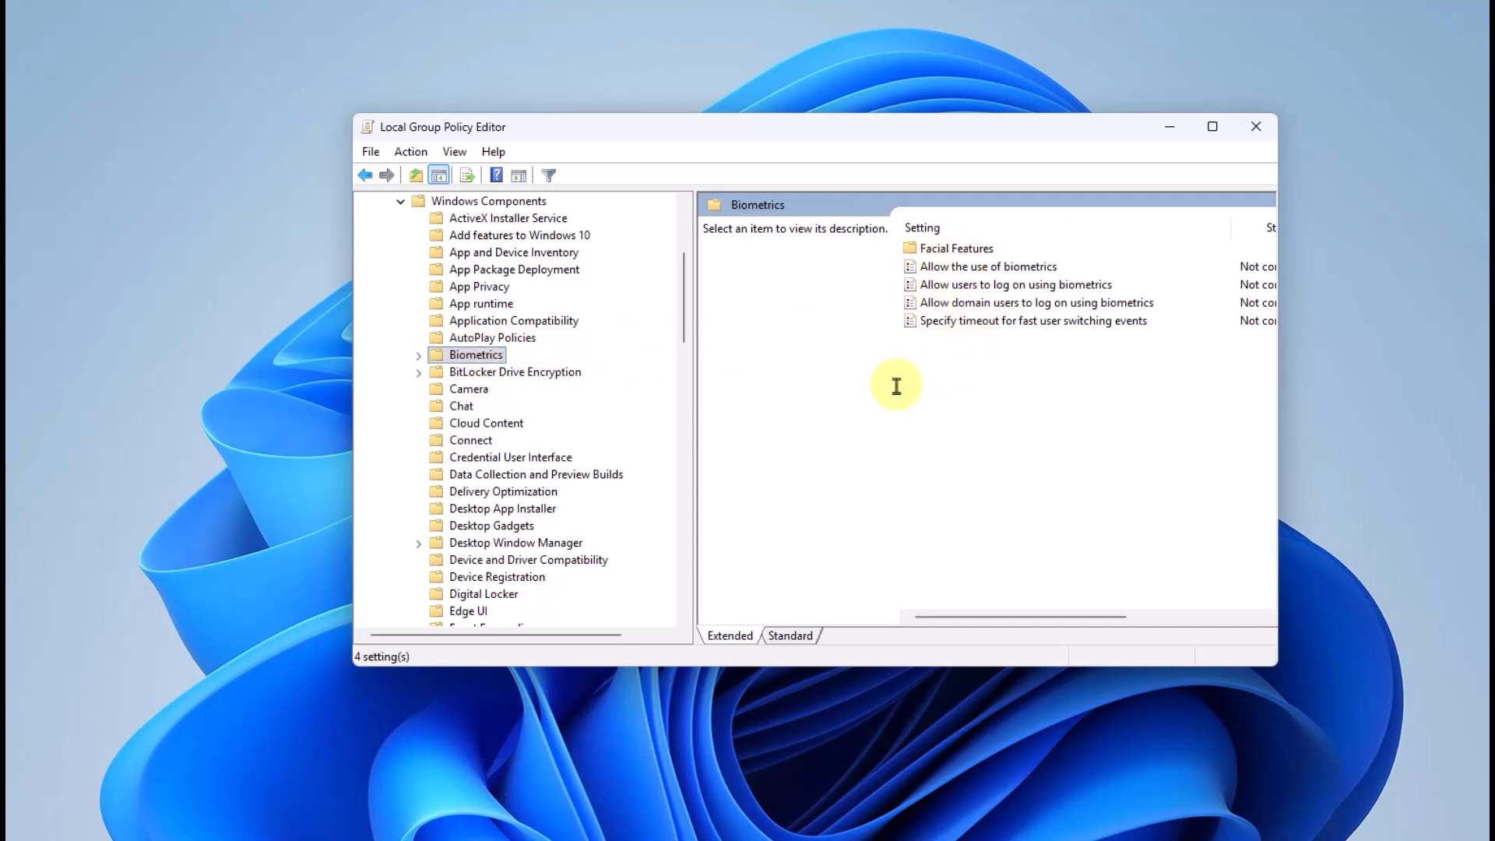
left_click(964, 270)
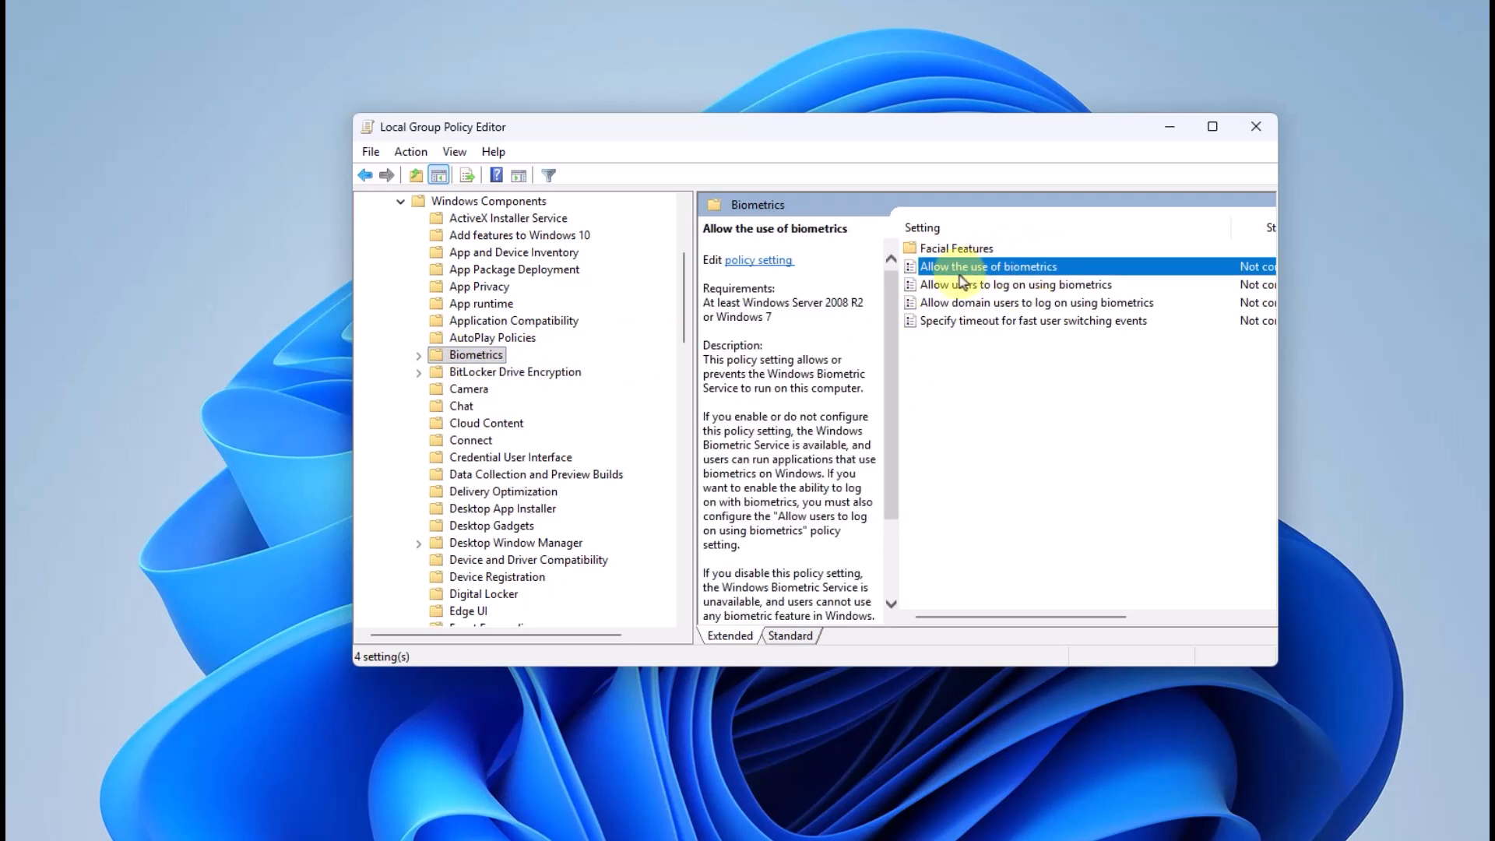
left_click(999, 287)
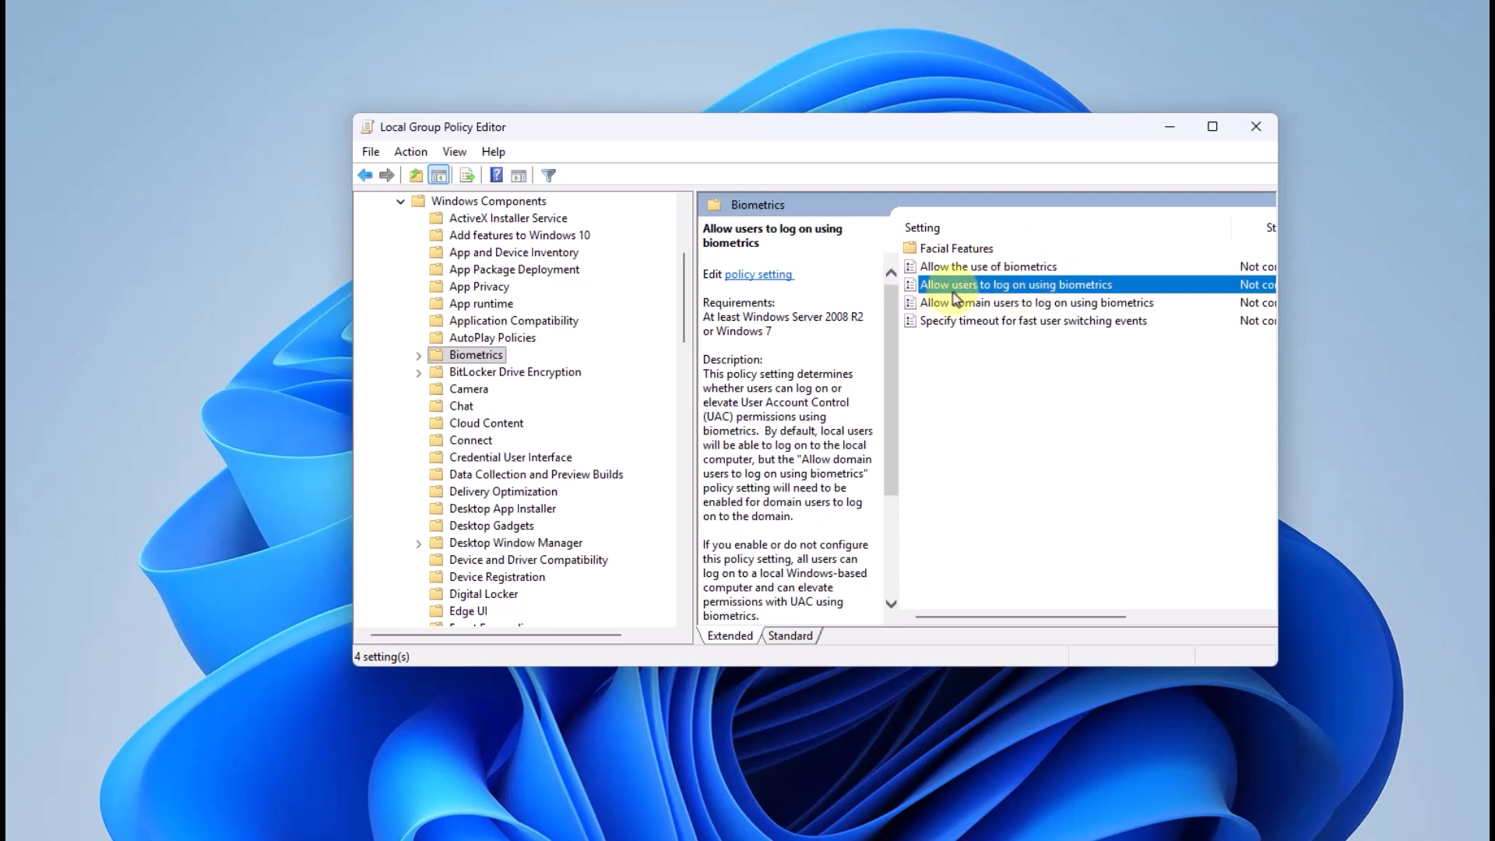
left_click(1121, 305)
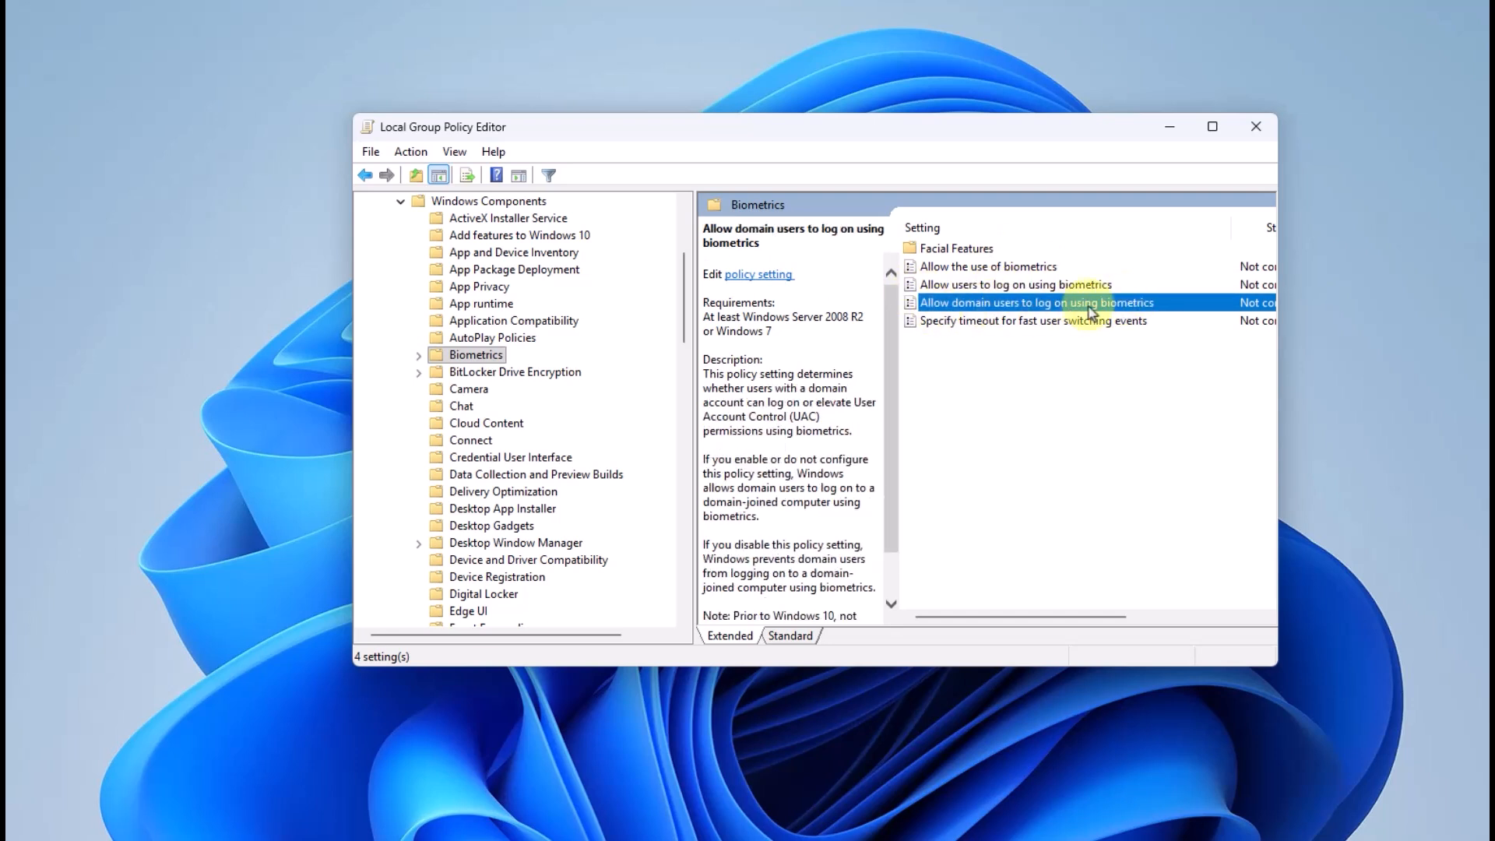
Try the Enabled option in the "Allow the use of biometrics" policy without applying it, and open the "Allow users to log on using biometrics" policy.
double_click(1008, 270)
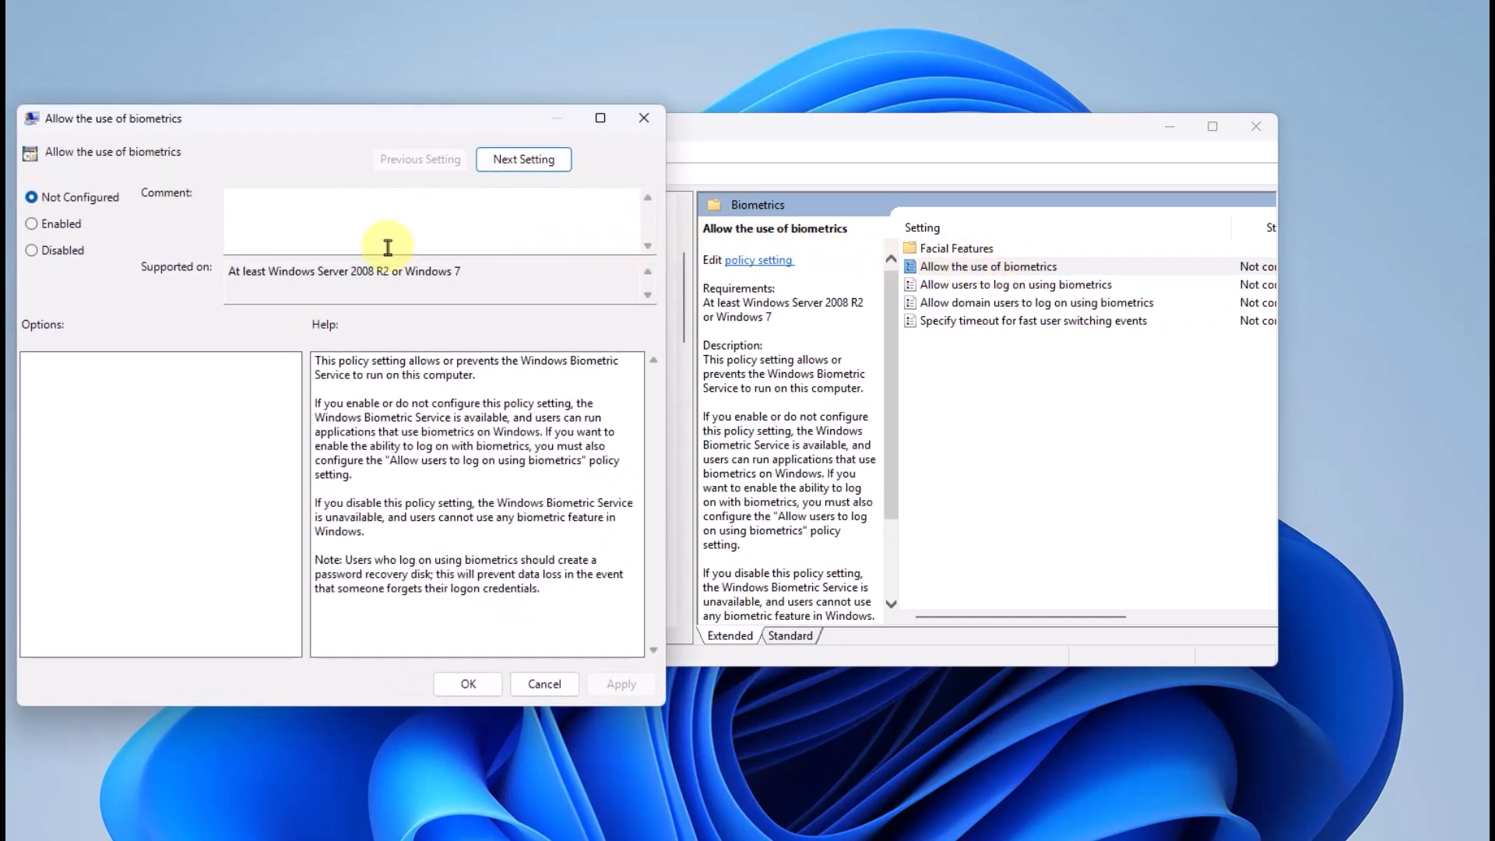
left_click(32, 226)
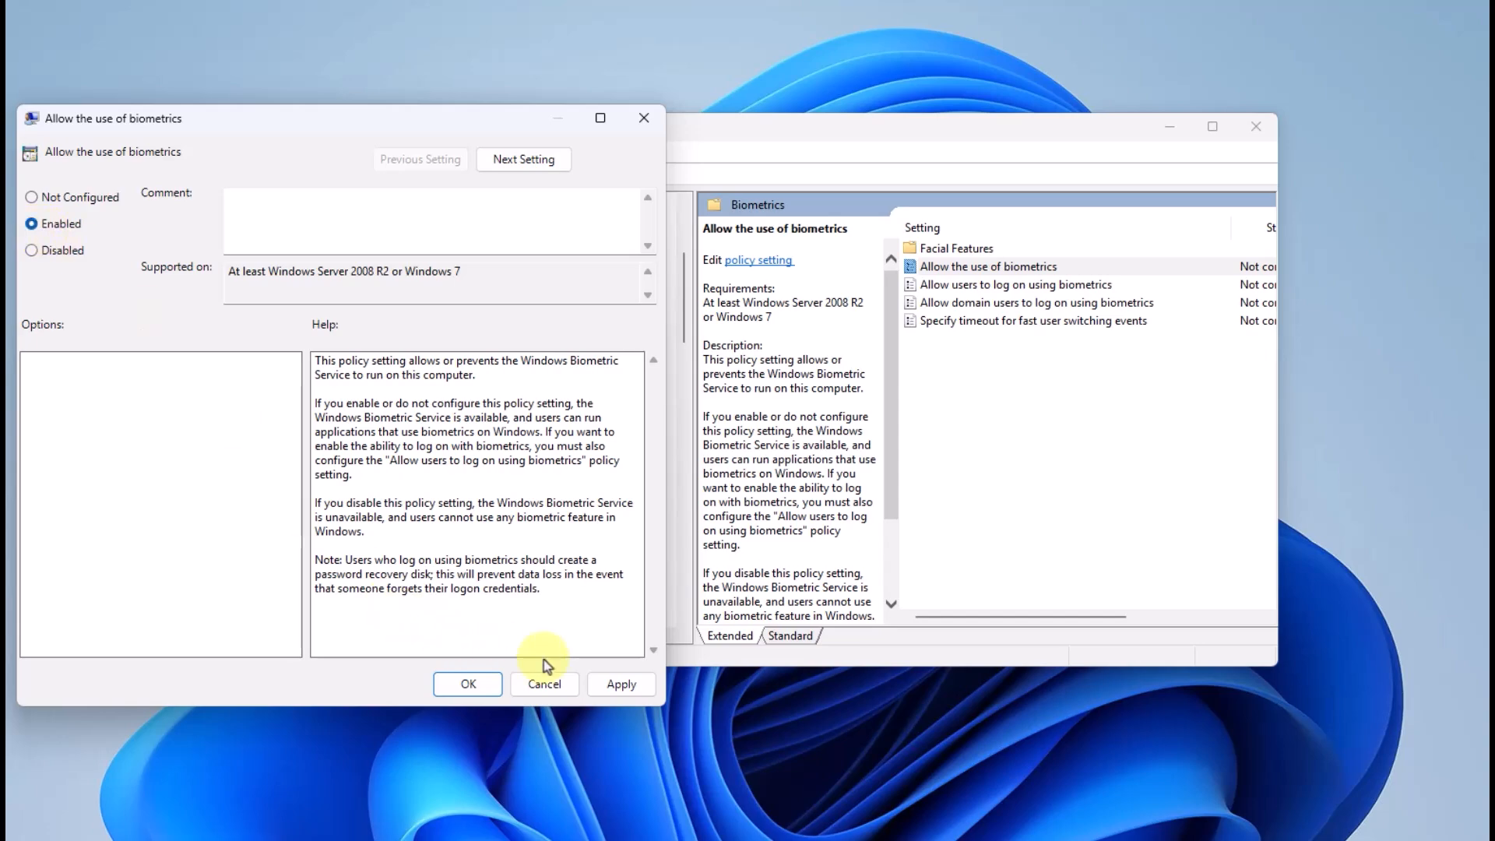
left_click(644, 118)
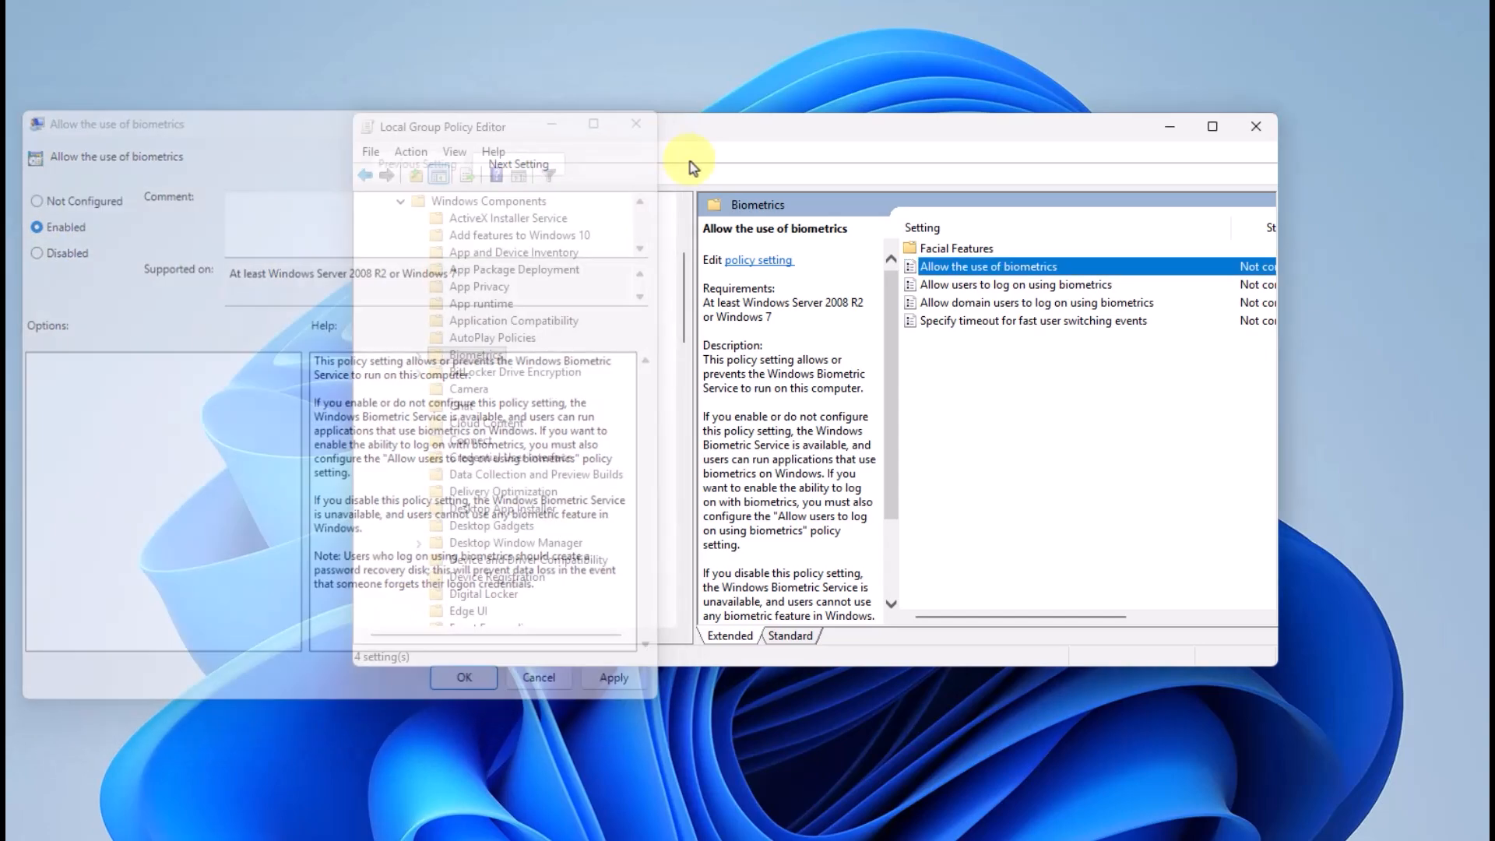
double_click(958, 284)
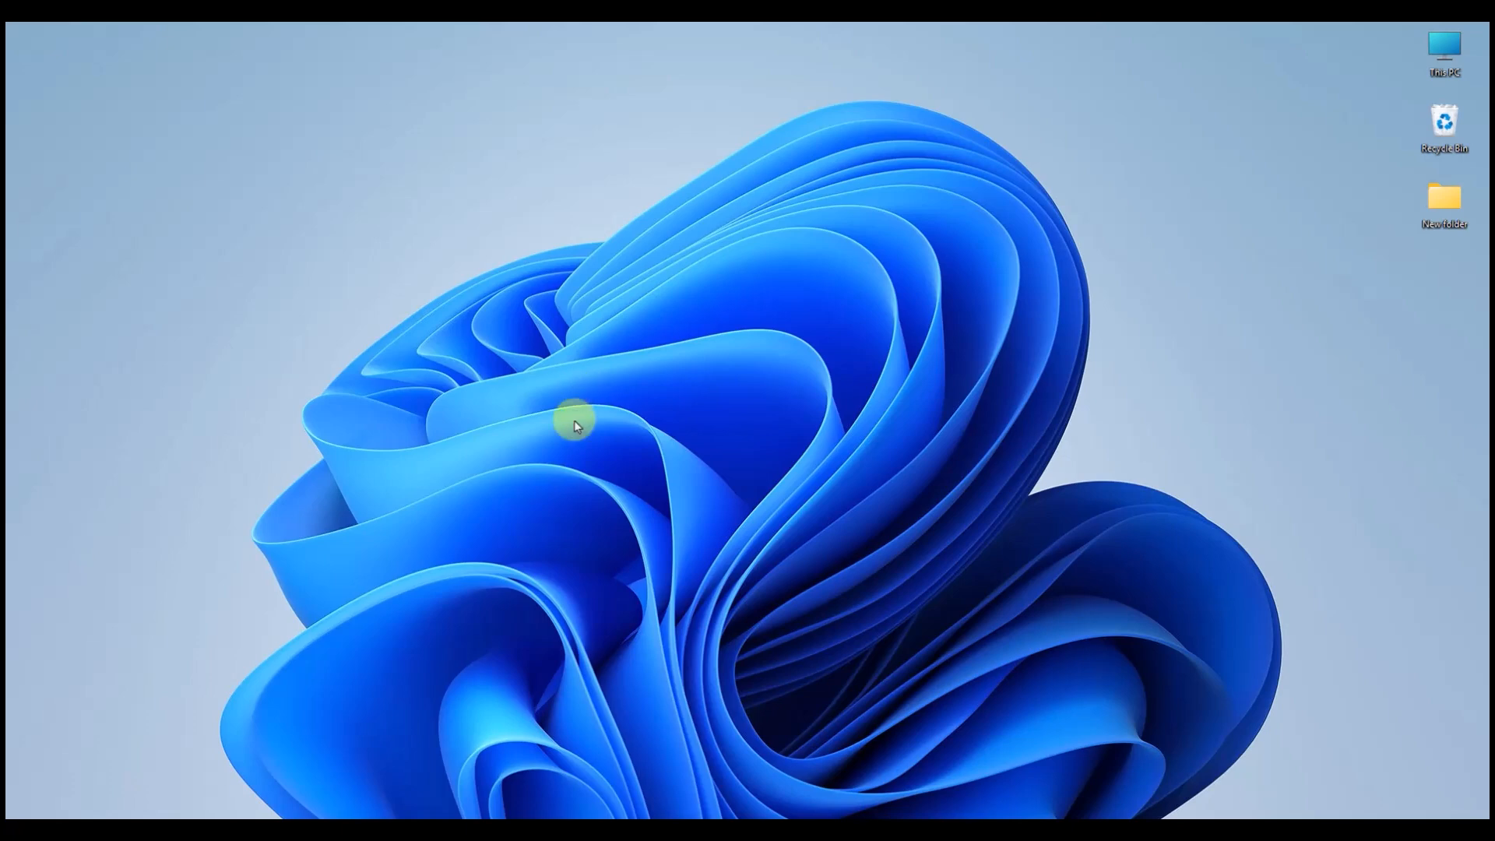
Open the Uninstall updates page from Windows Update's history in Settings, look over the installed updates, and close Settings.
right_click(560, 788)
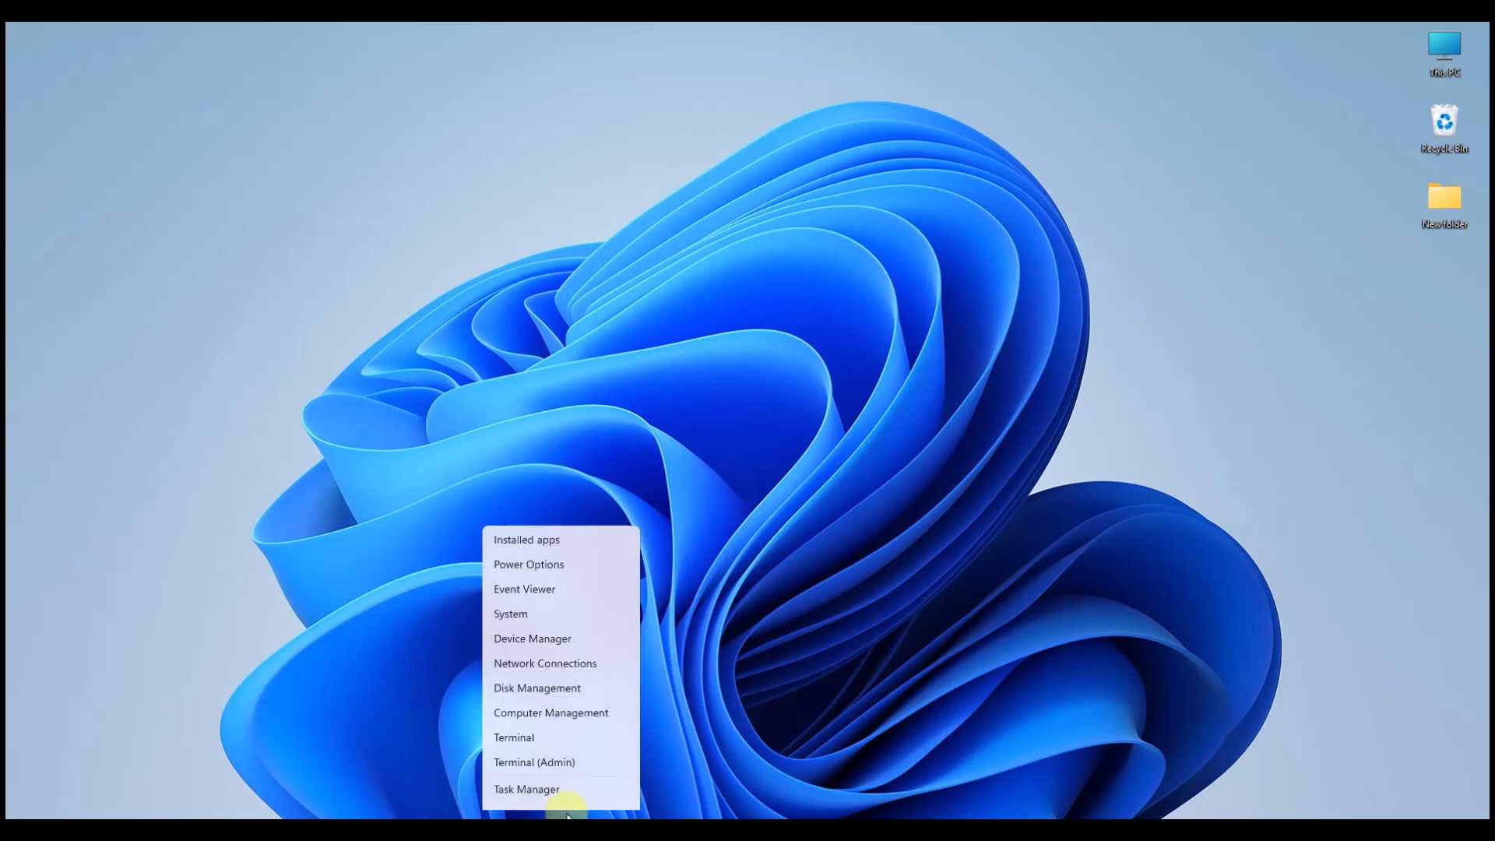
left_click(520, 669)
left_click(366, 549)
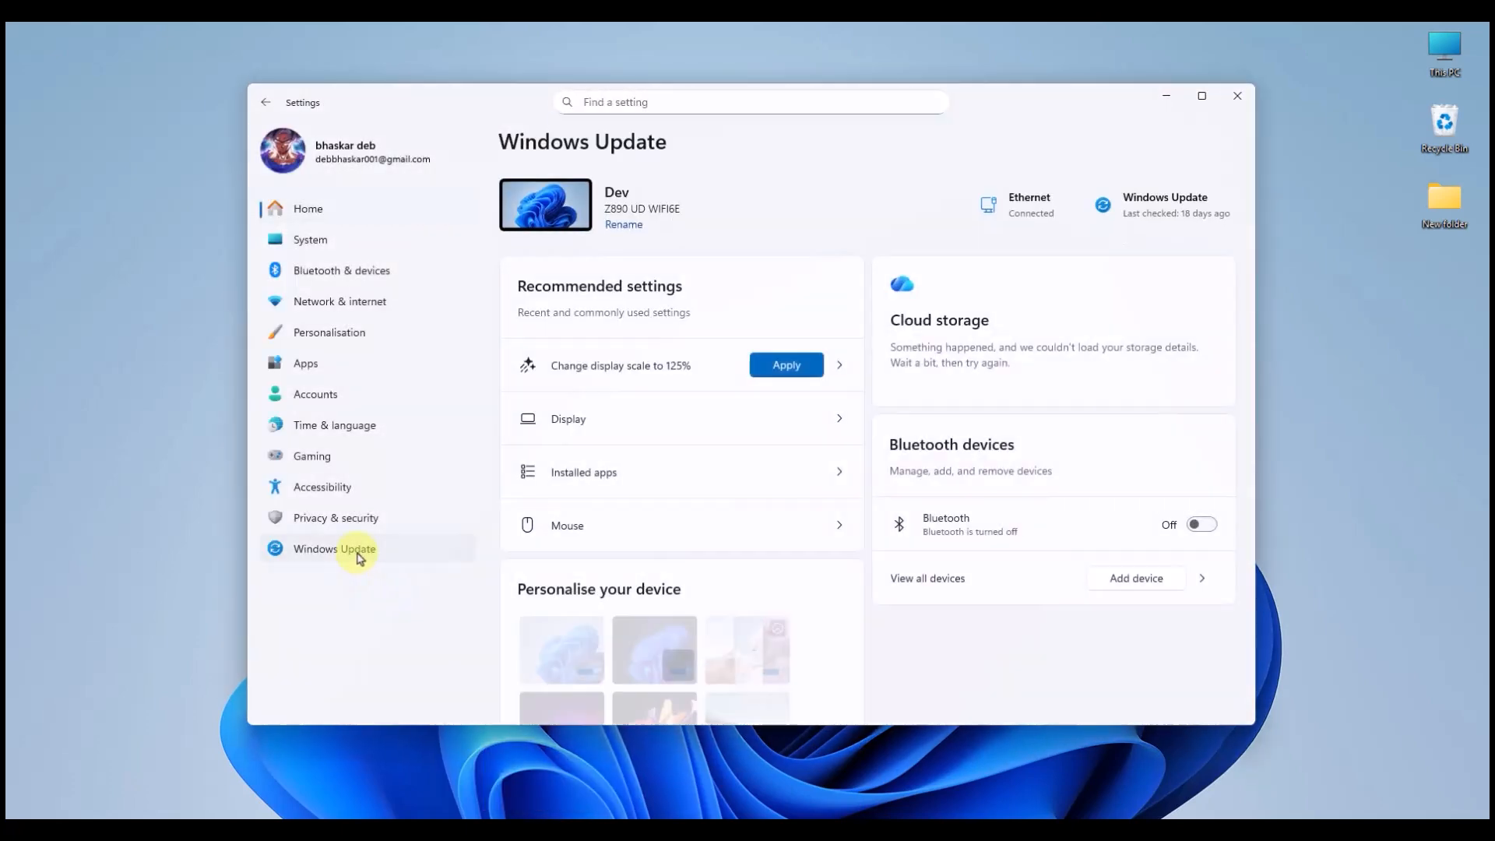
left_click(628, 480)
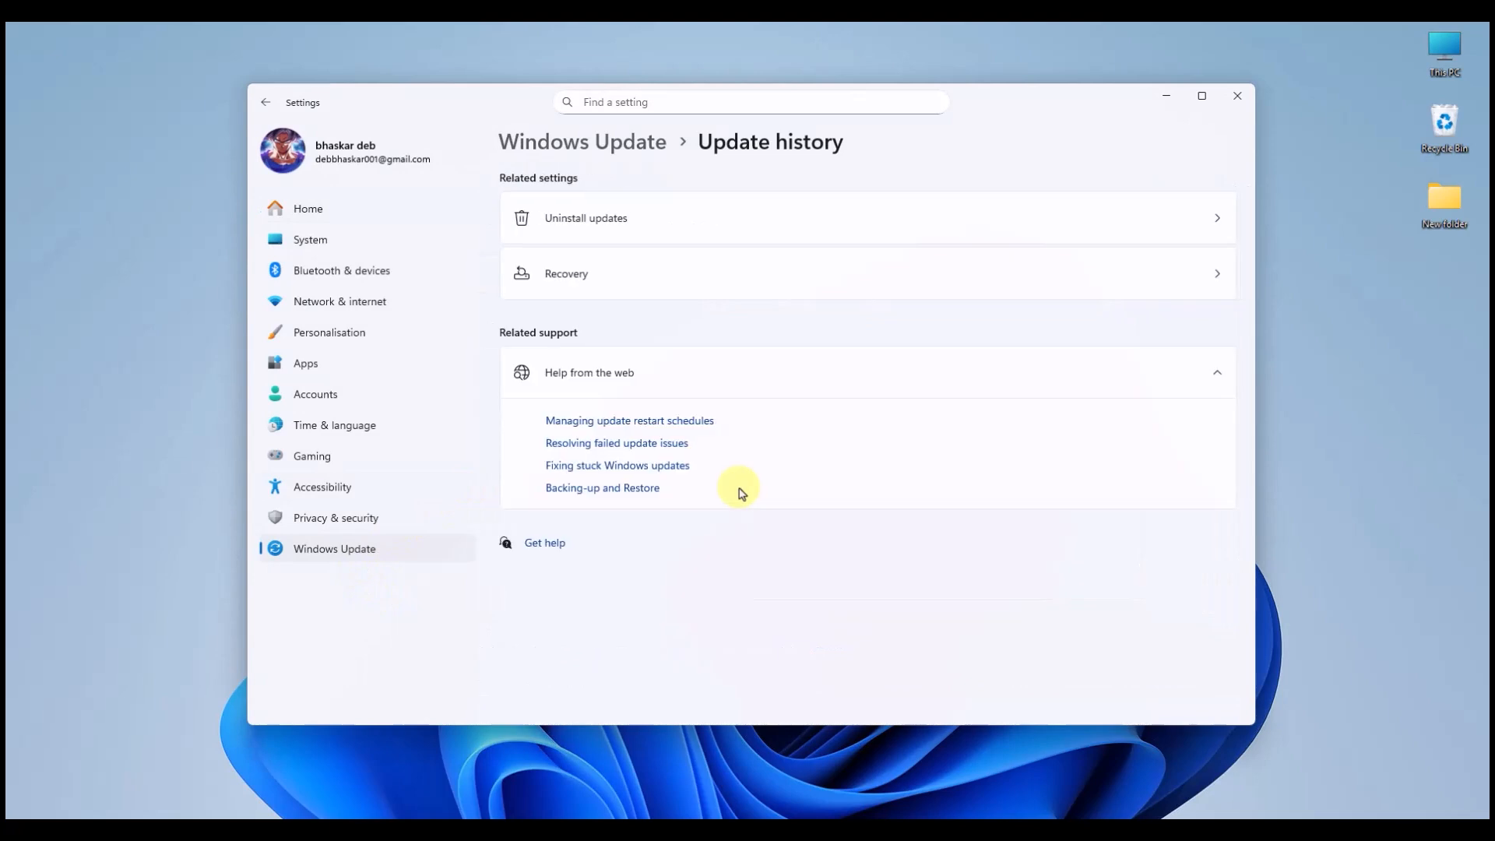
left_click(840, 237)
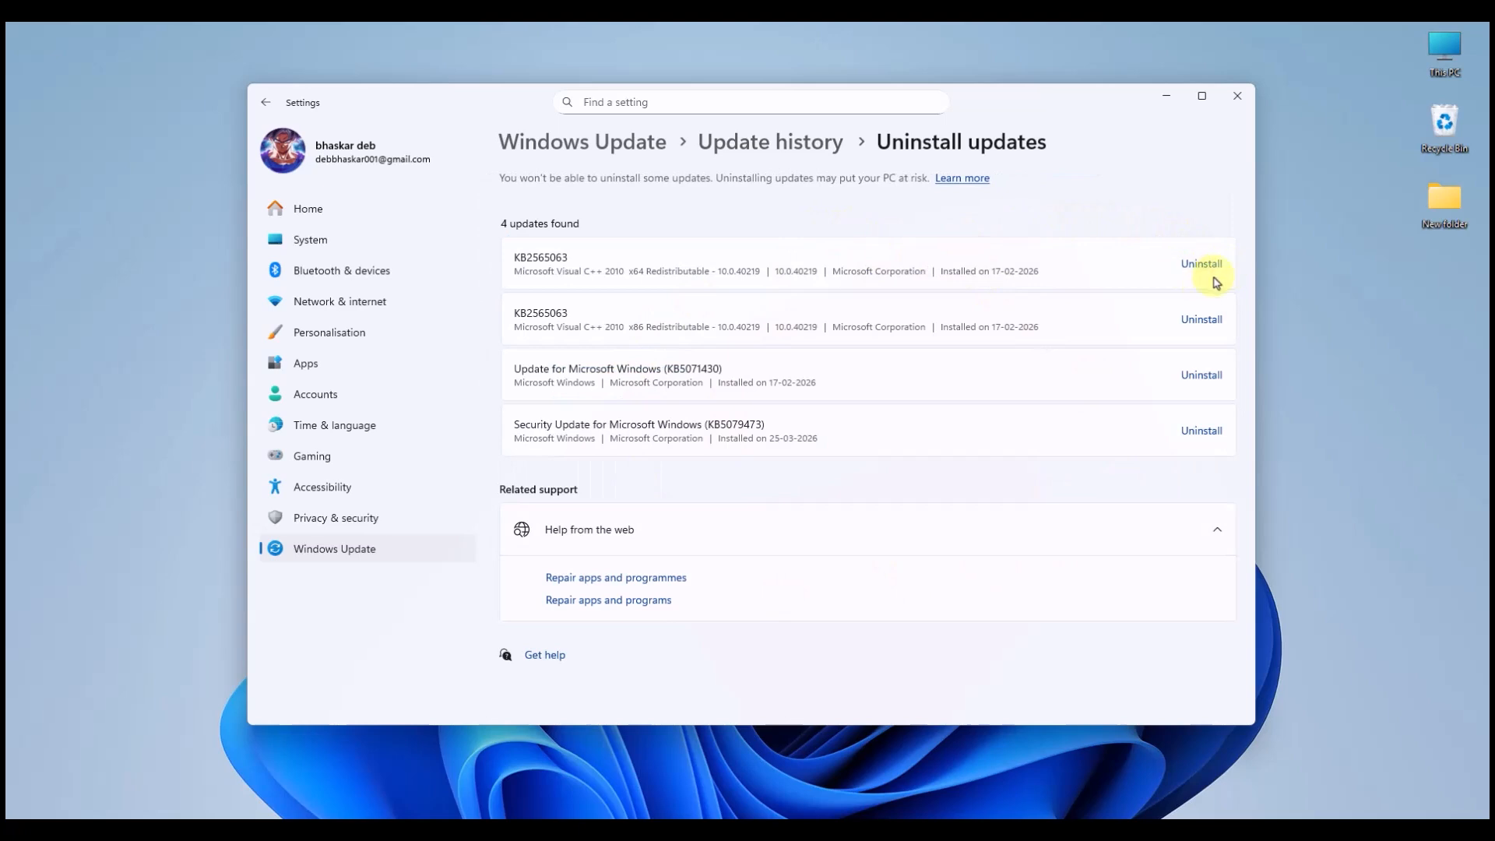
left_click(1232, 102)
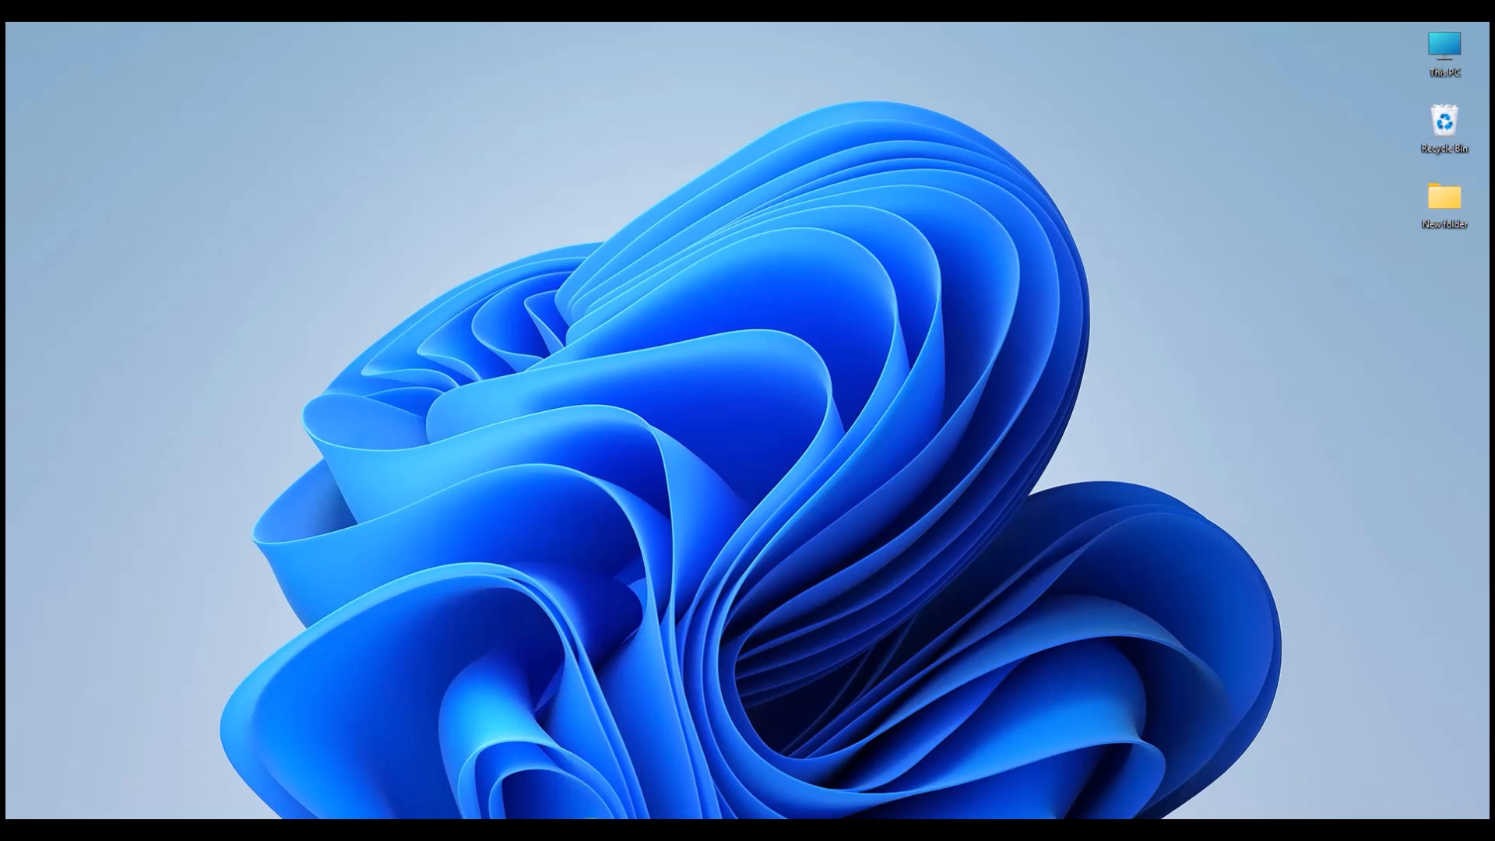
Search Windows for "cmd", run Command Prompt as administrator, and move its window to the middle of the desktop.
key("super")
type("cmd")
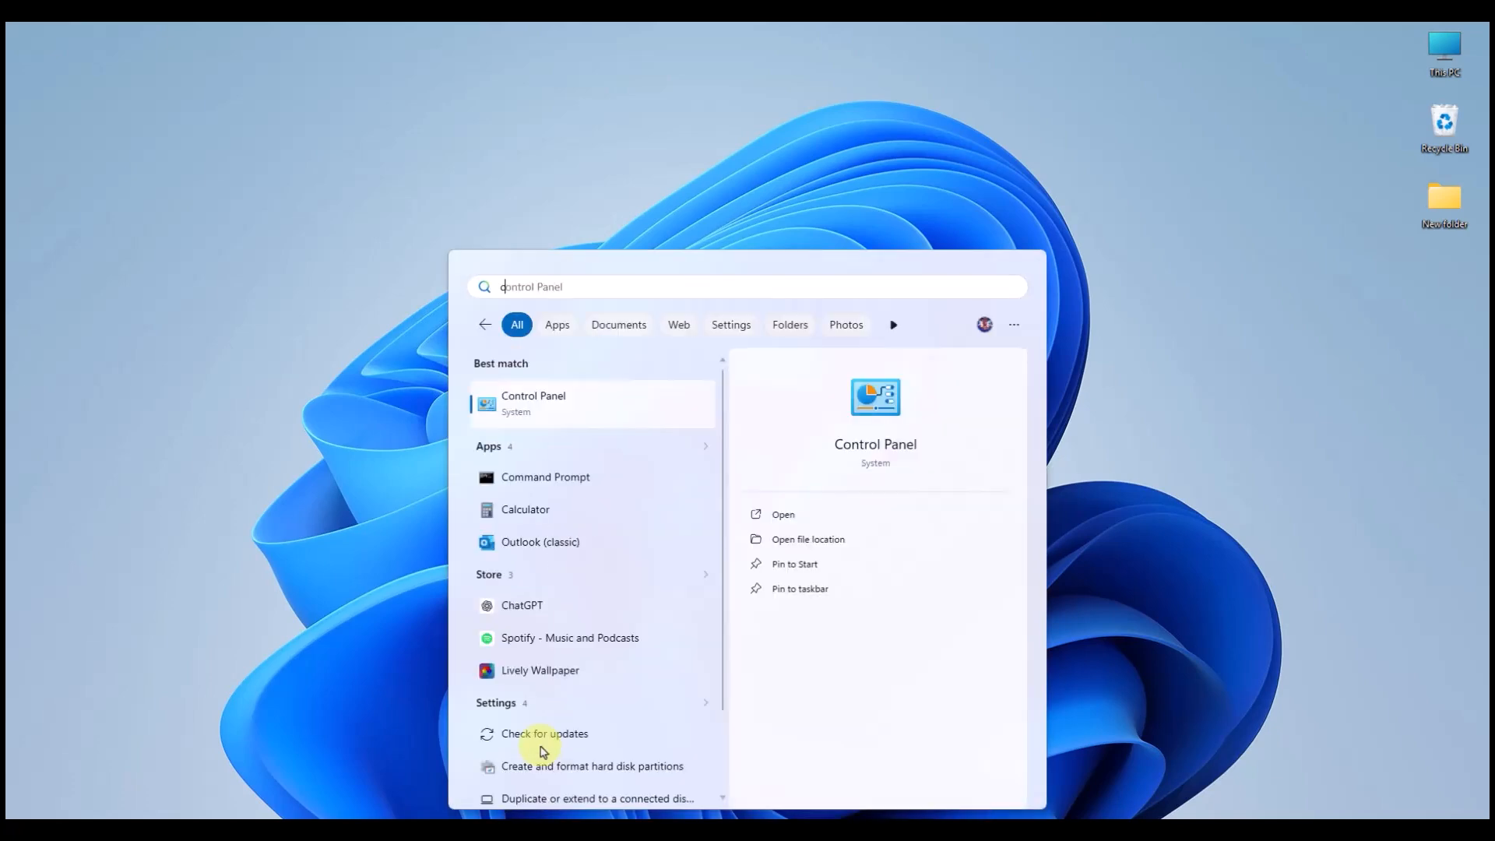
right_click(623, 396)
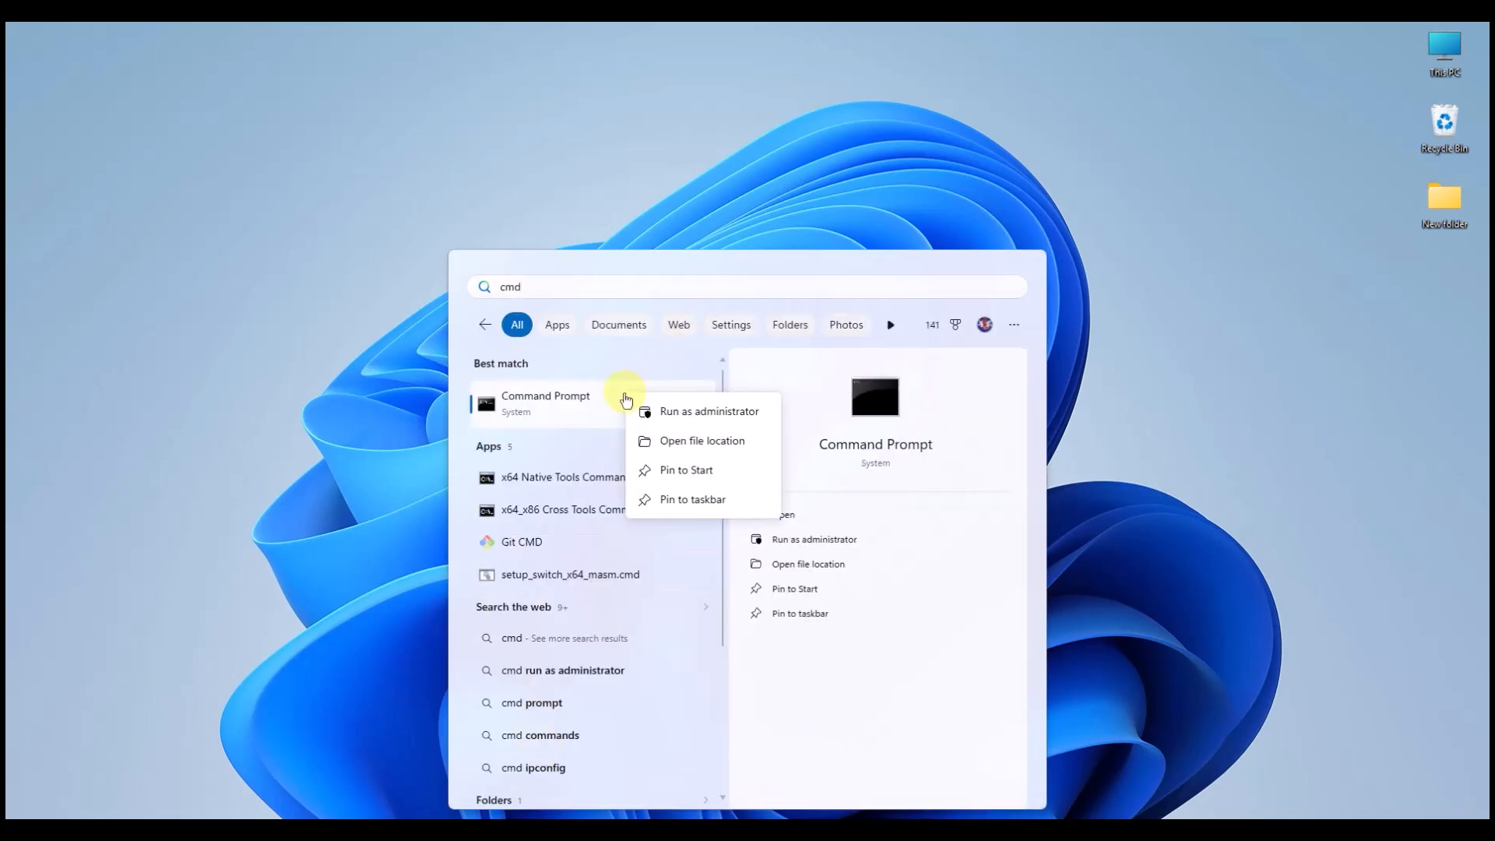
left_click(674, 412)
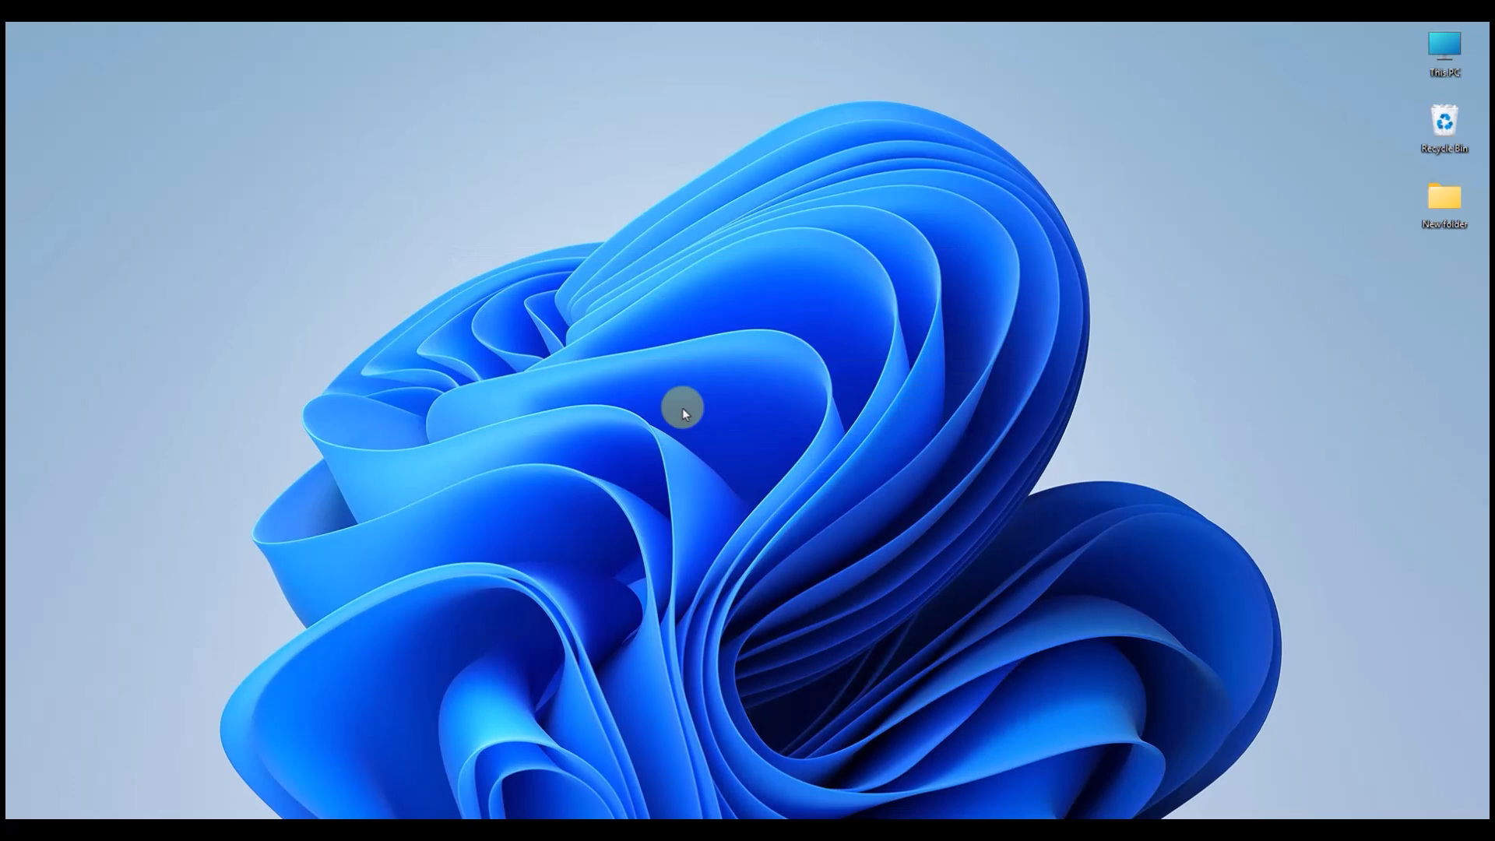
left_click_drag(534, 194, 759, 248)
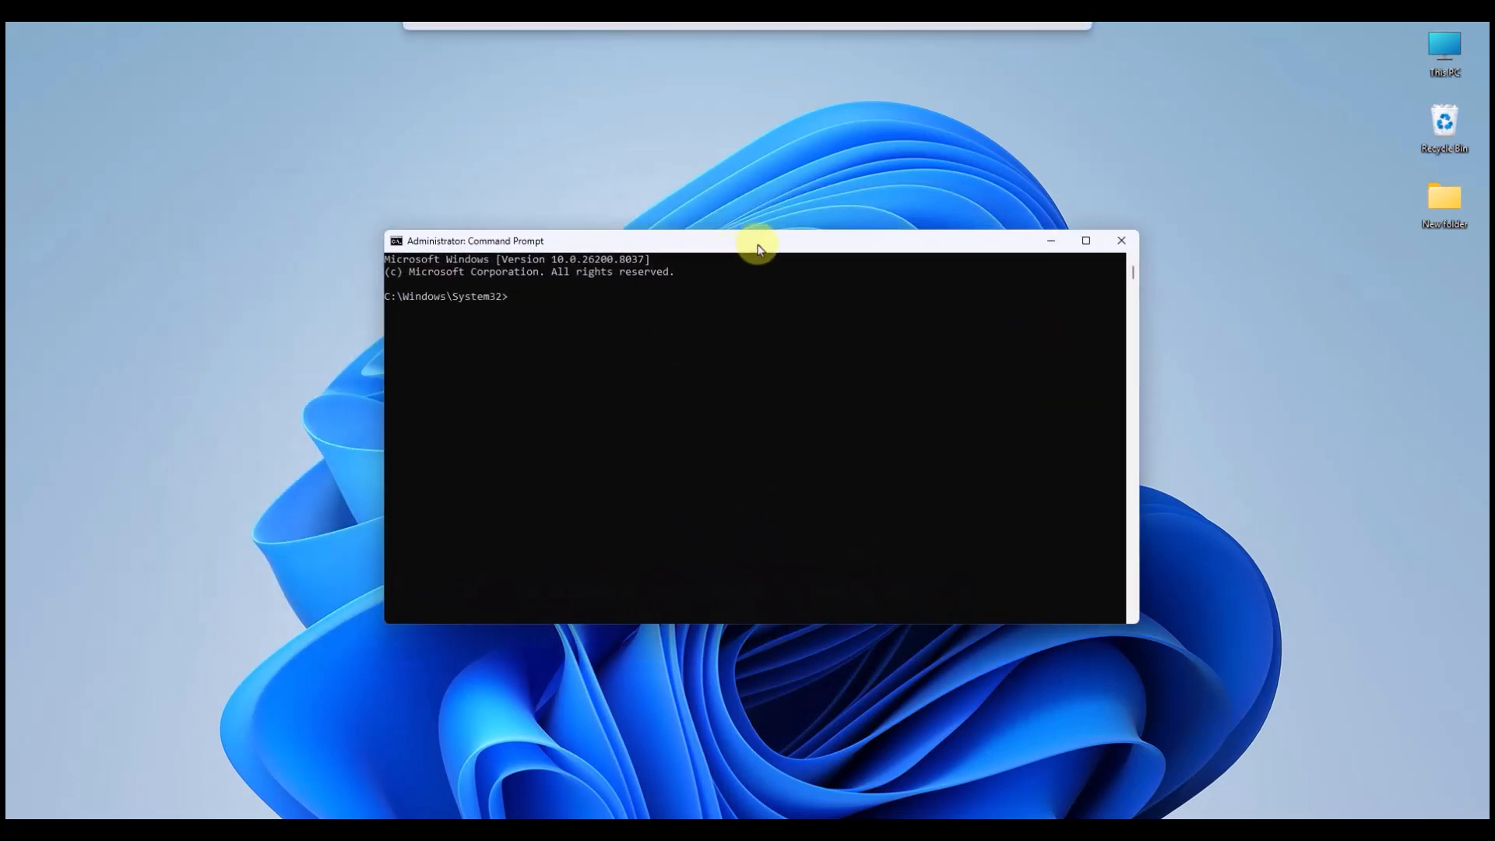
Run the system file check with "sfc /scannow" and let the scan finish.
type("sfc /scannow")
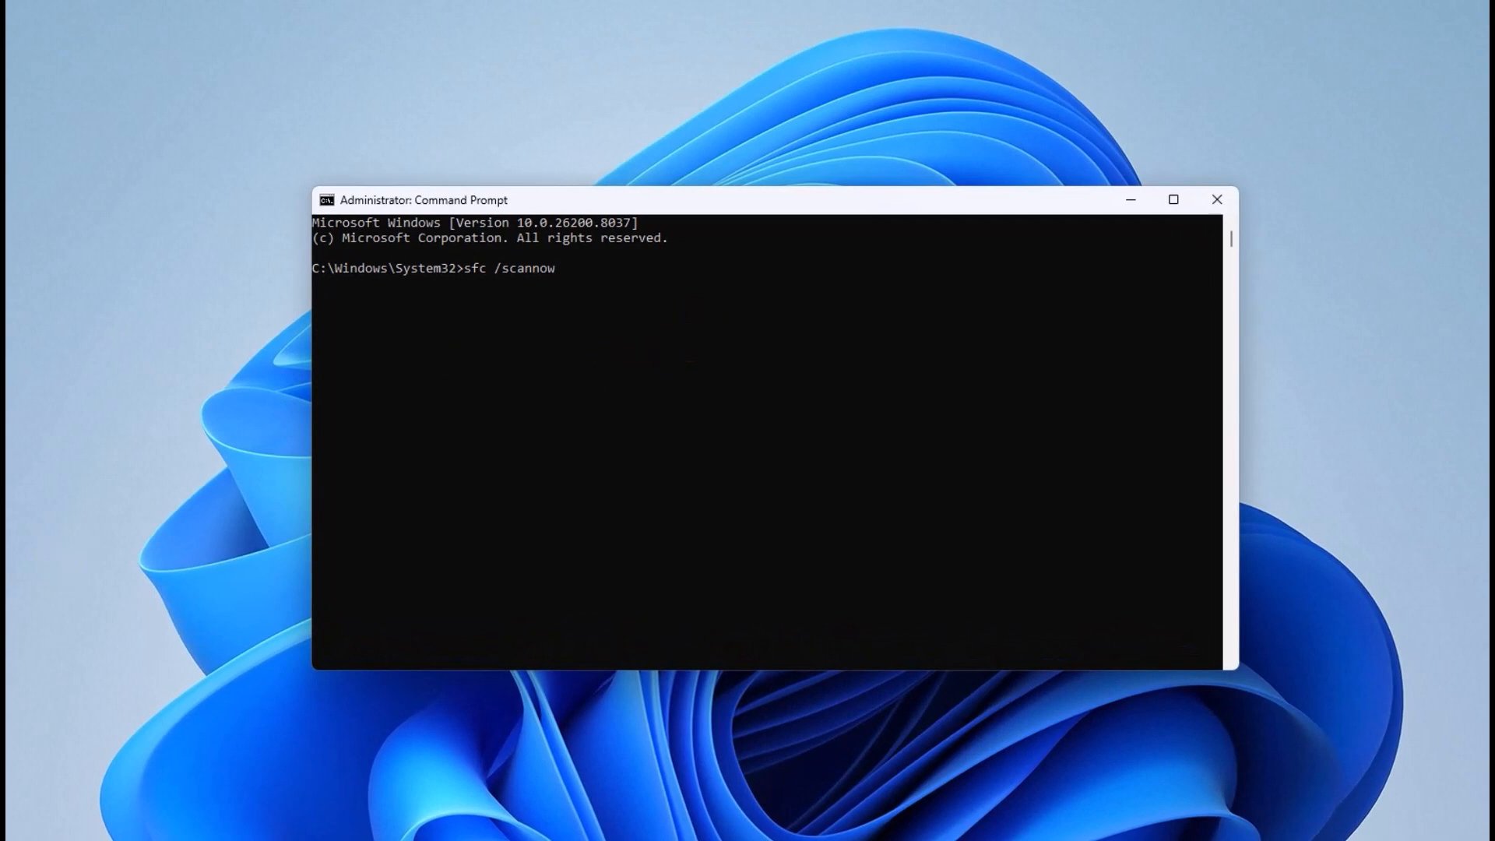
key("Return")
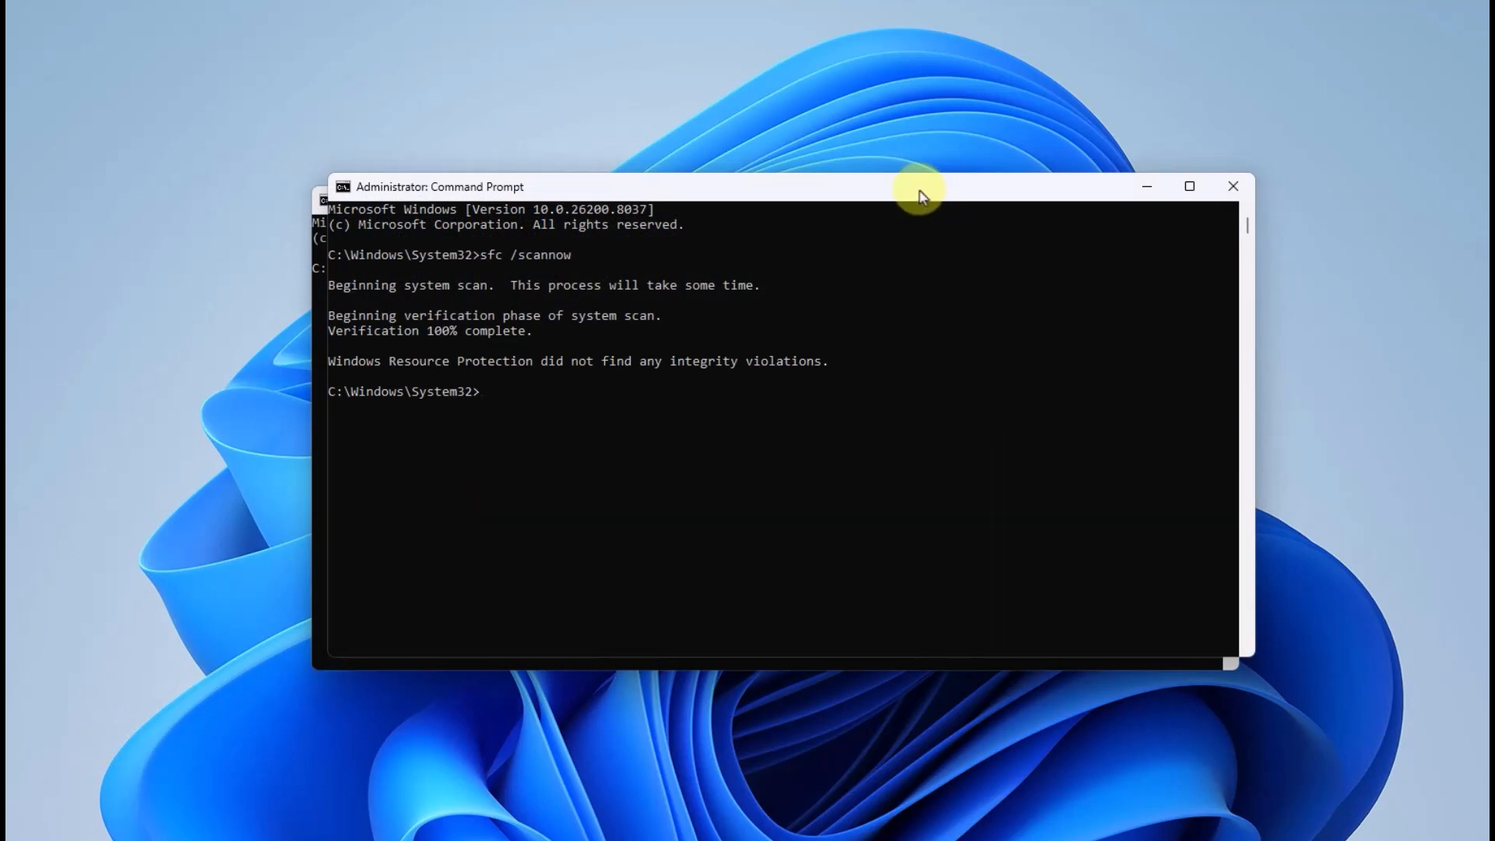
left_click_drag(911, 185, 896, 203)
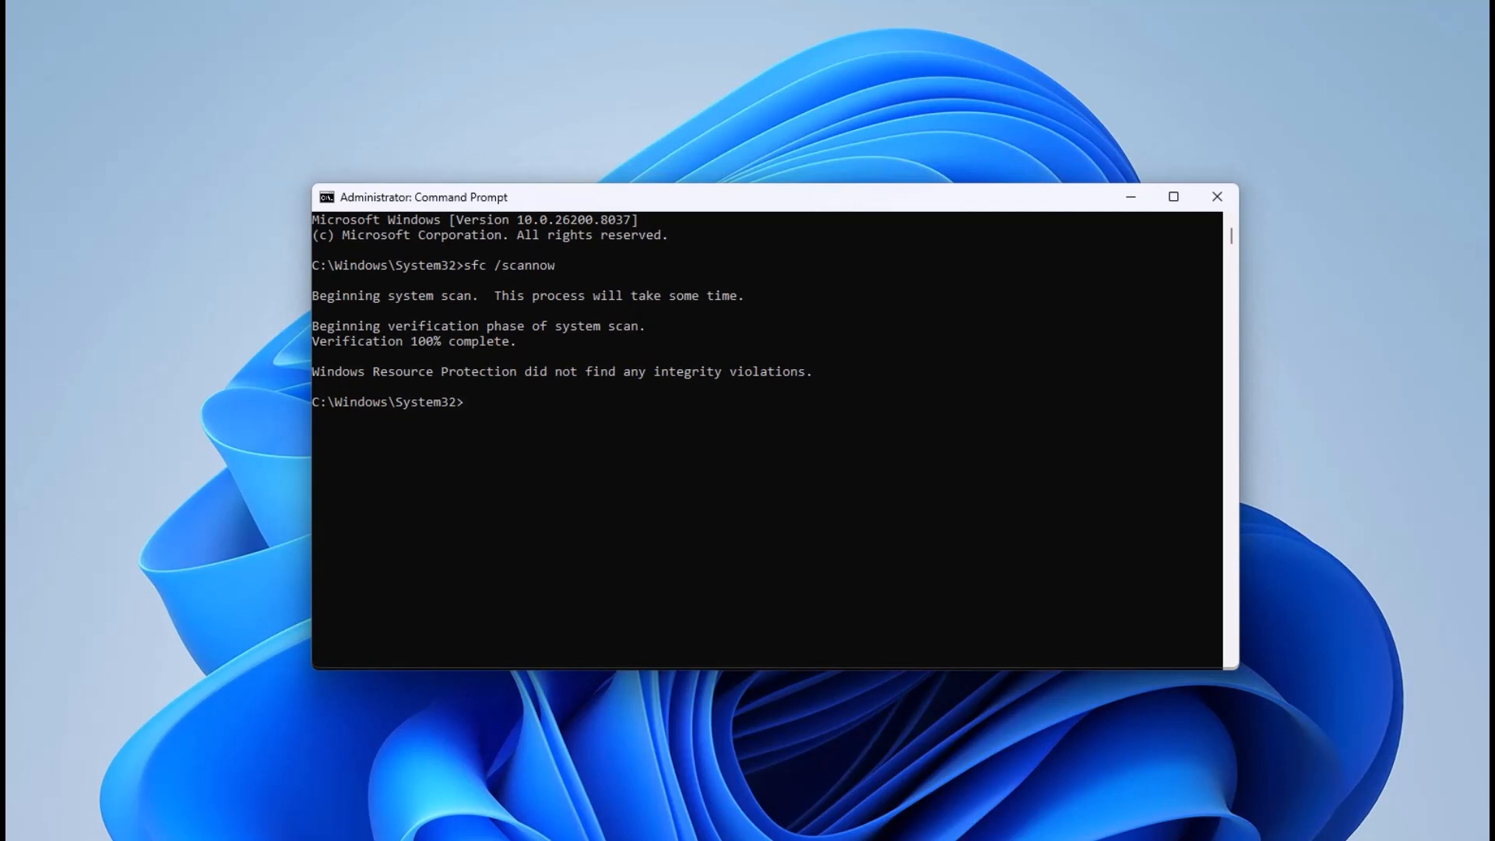
Open Windows search.
key("super")
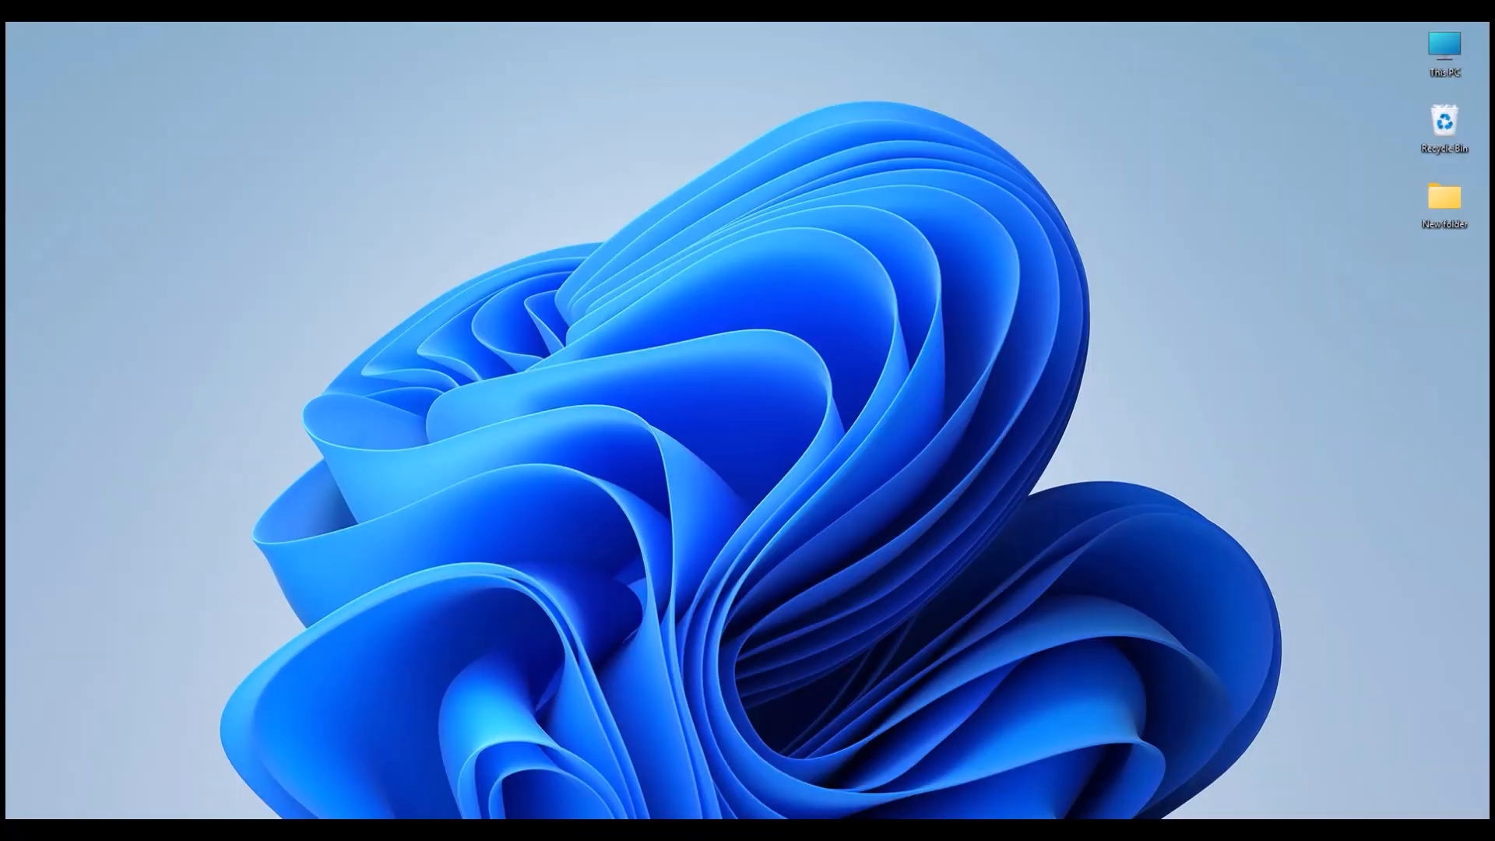